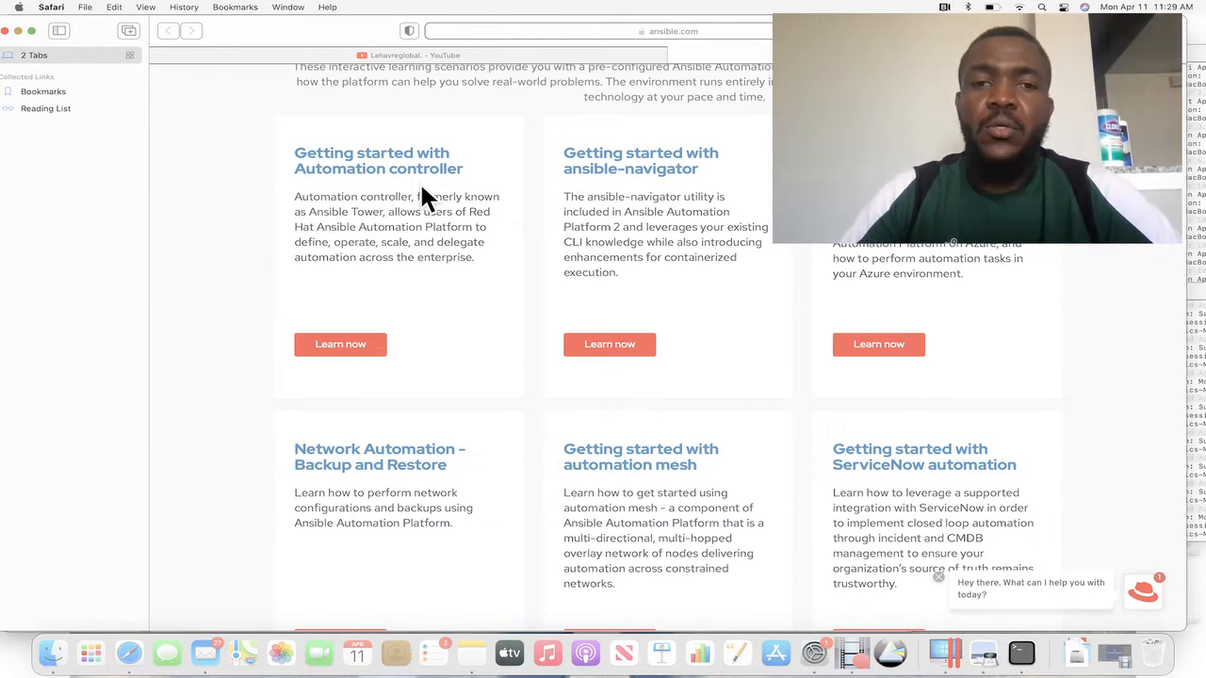
# Open the "Getting started with Automation controller" learning scenario and launch its hands-on lab.
pyautogui.click(342, 346)
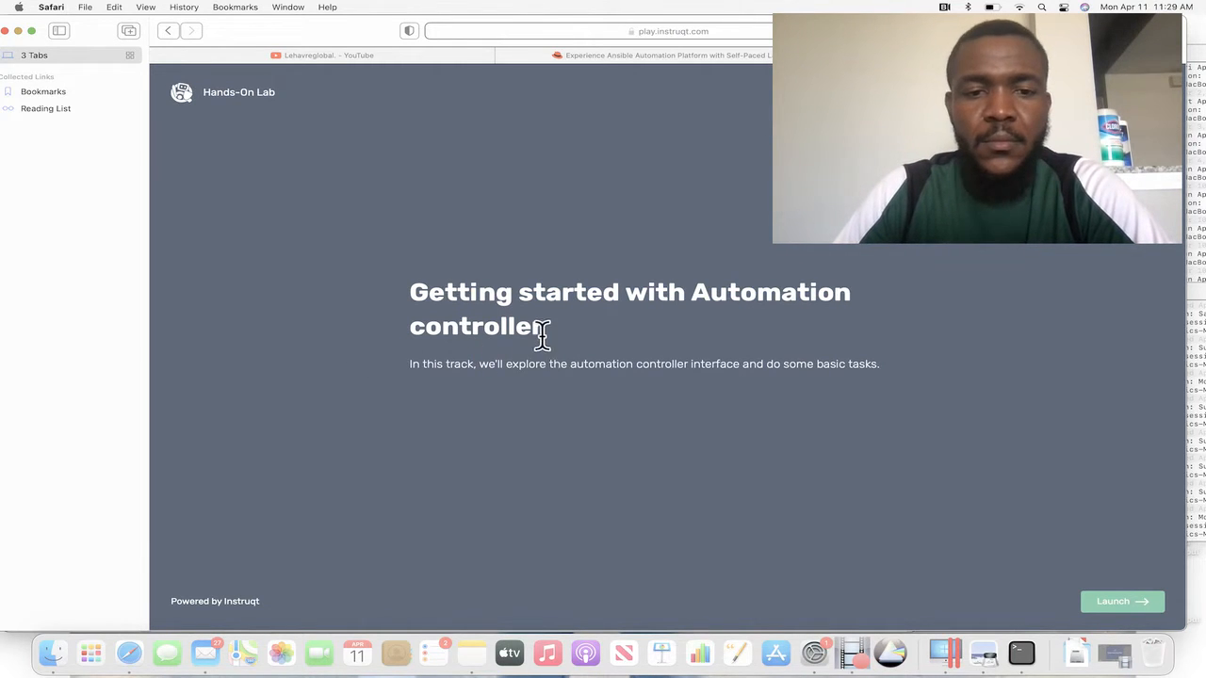
pyautogui.click(1121, 605)
pyautogui.click(1121, 604)
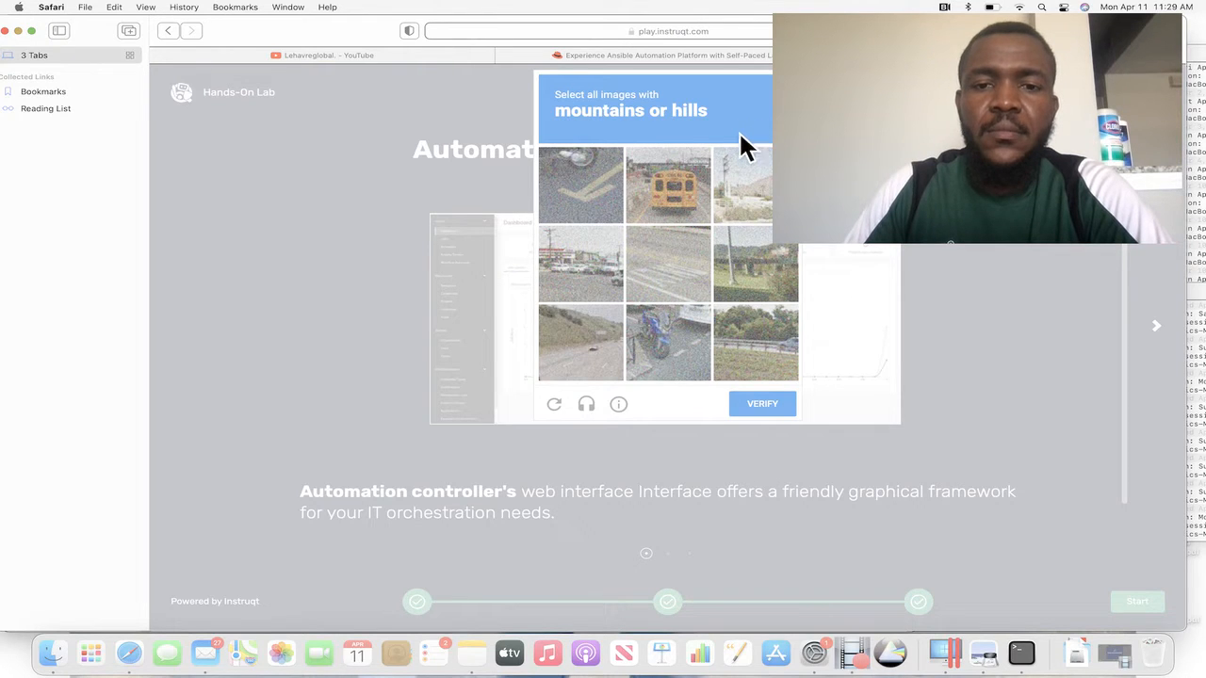
# Solve the image verification by selecting every tile with mountains or hills and submitting it.
pyautogui.click(763, 196)
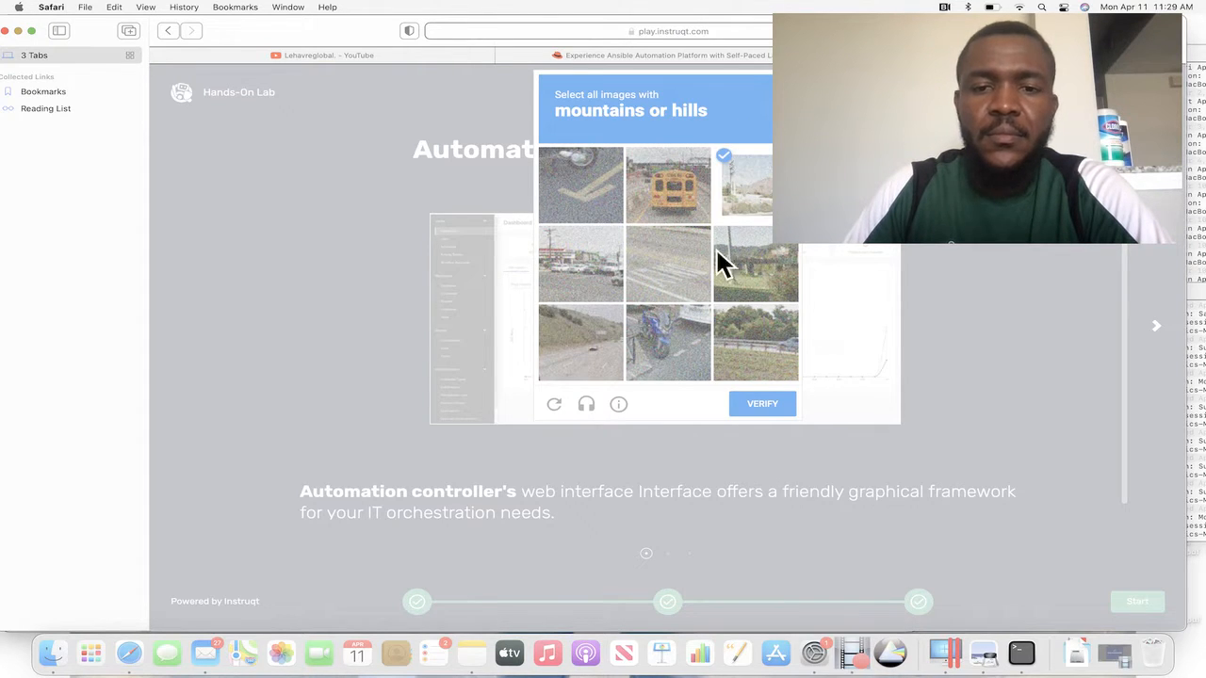
pyautogui.click(765, 272)
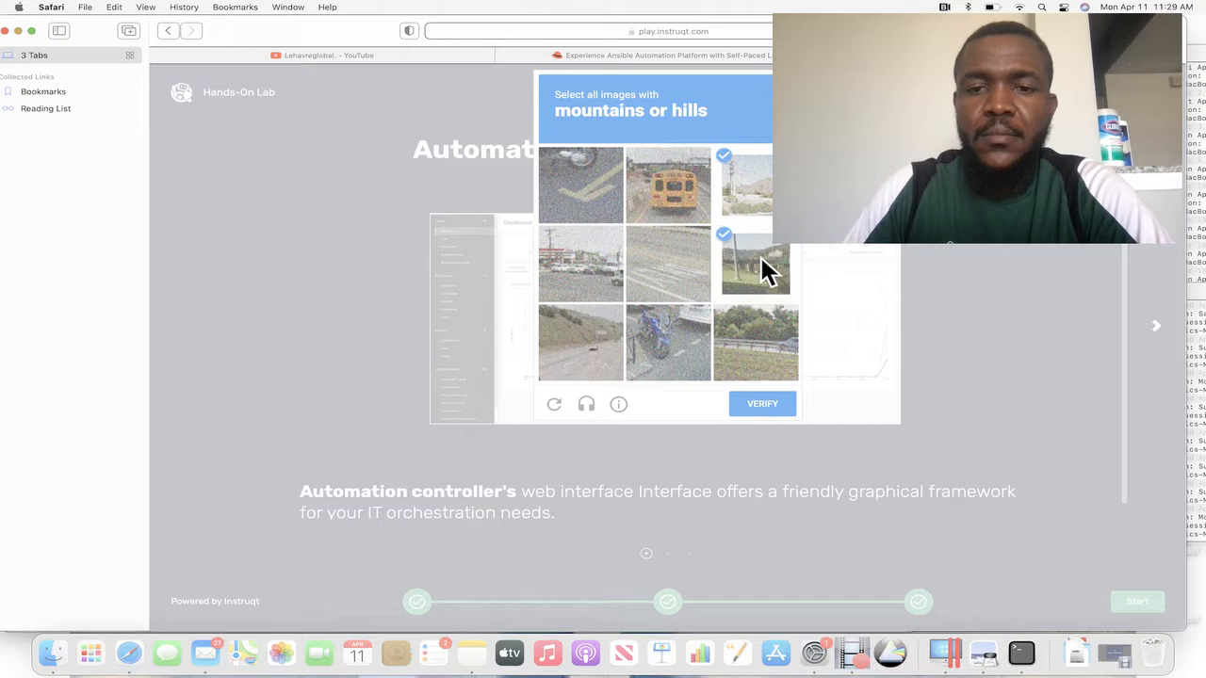
pyautogui.click(568, 331)
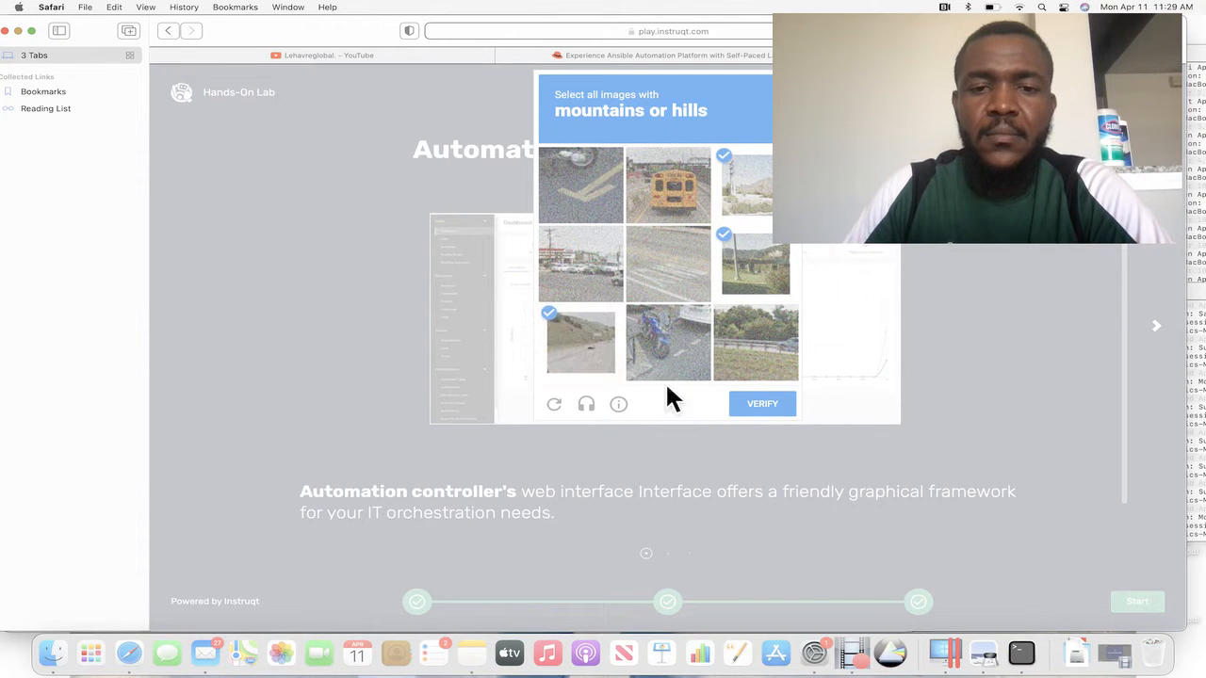
pyautogui.click(752, 406)
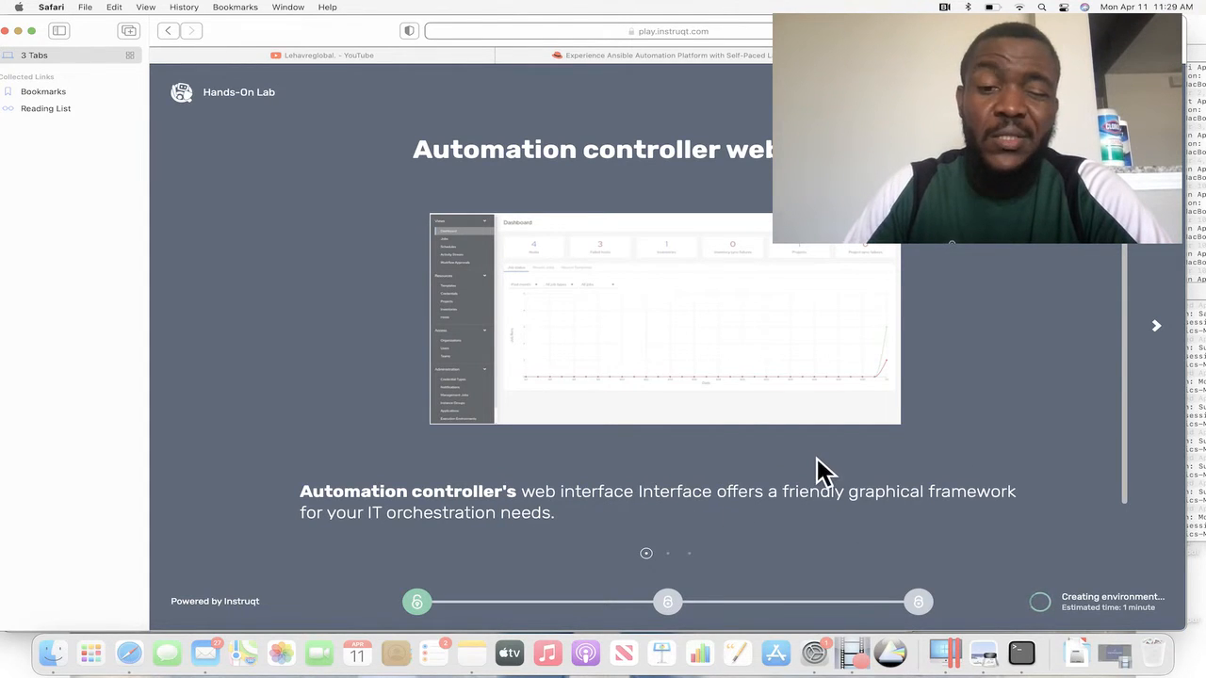
# Go through the introductory slides on the automation controller web interface and start the first challenge.
pyautogui.click(1162, 334)
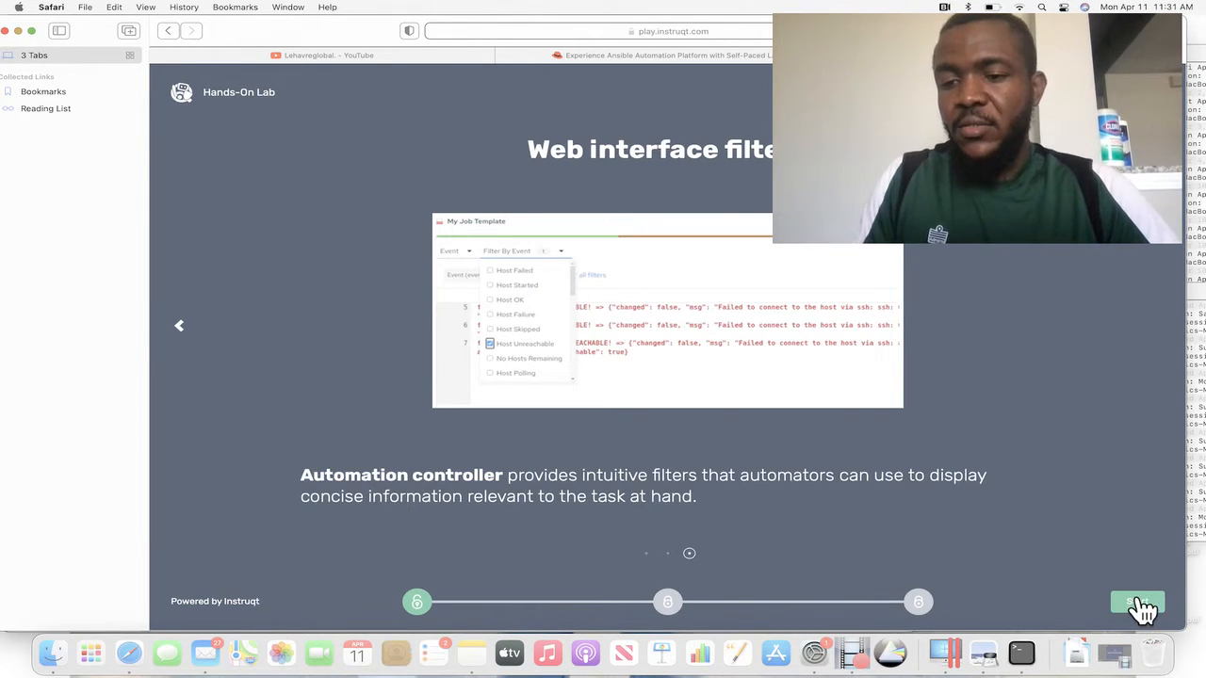
pyautogui.click(1138, 602)
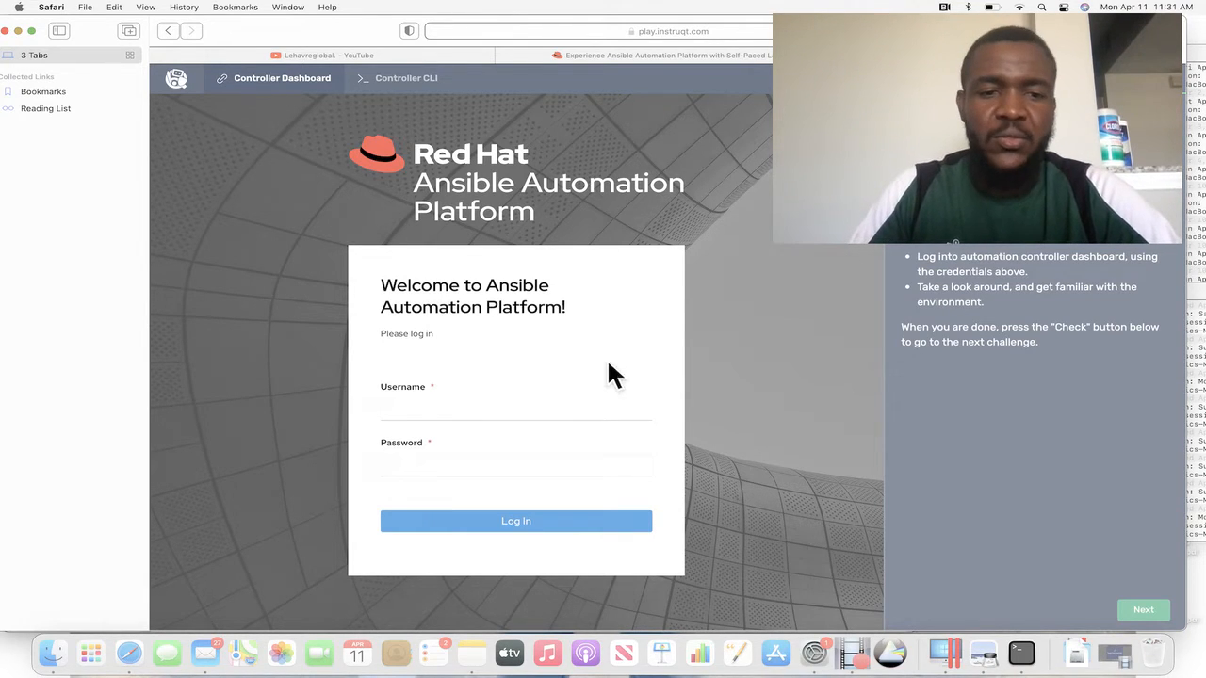
# Log in to Ansible Automation Platform with the username admin and the account password.
pyautogui.click(398, 410)
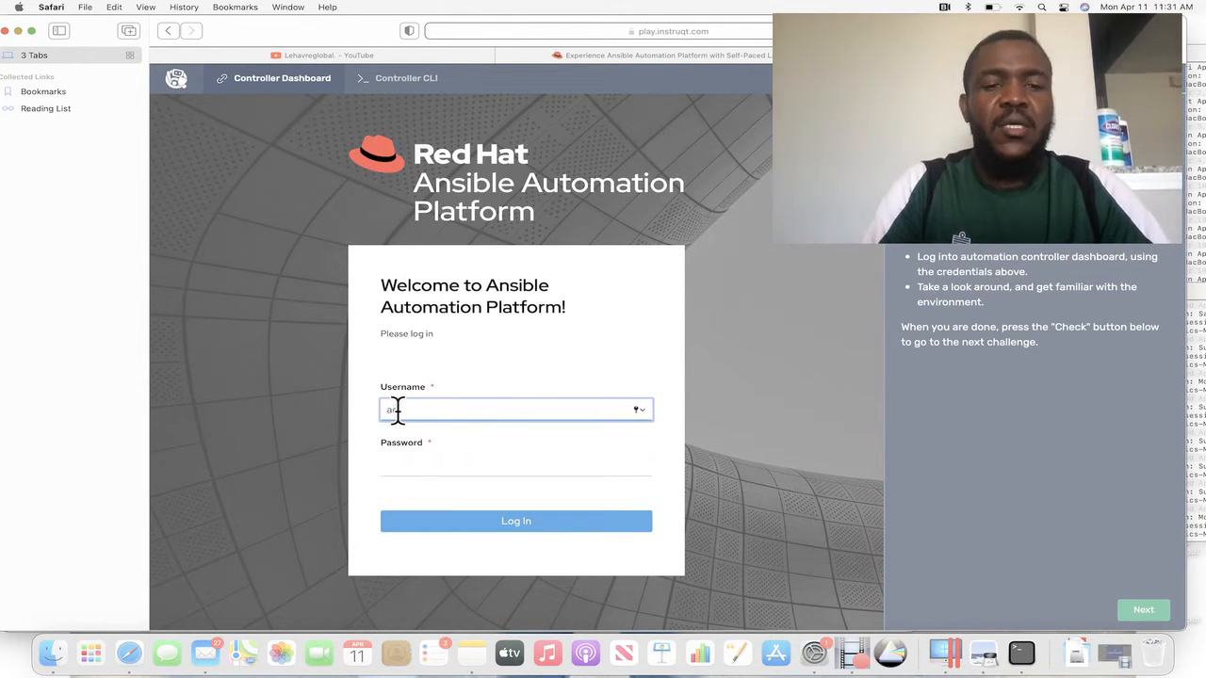
pyautogui.write('adminin')
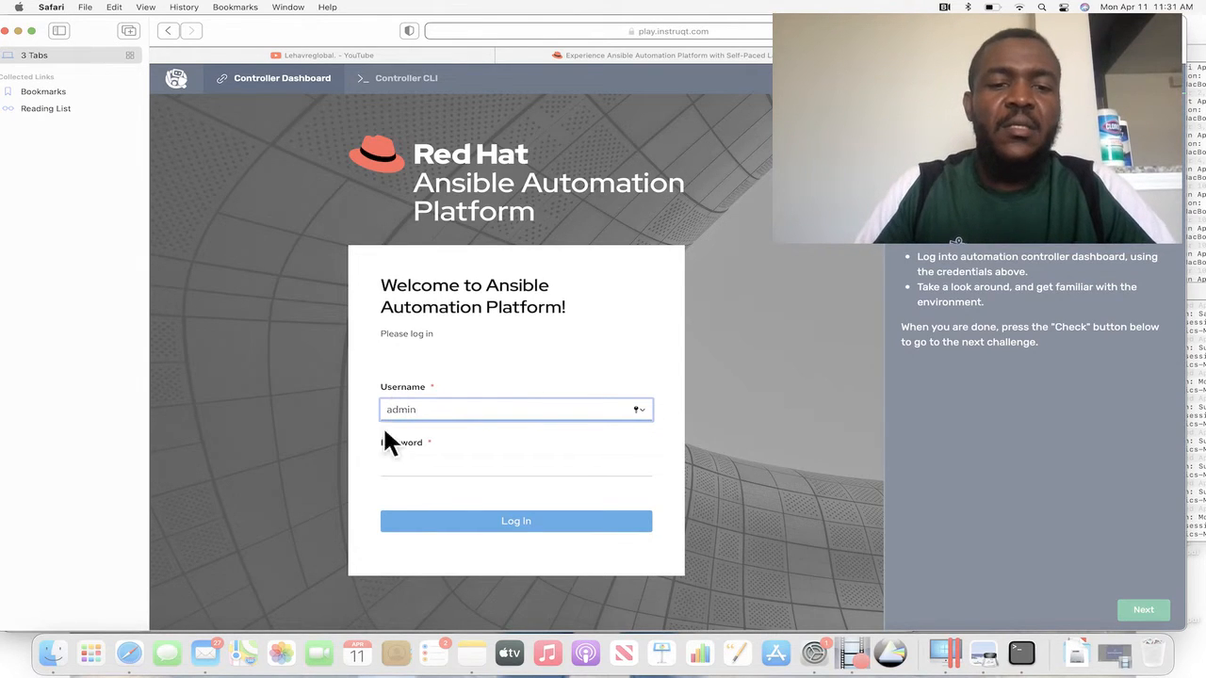
pyautogui.click(420, 465)
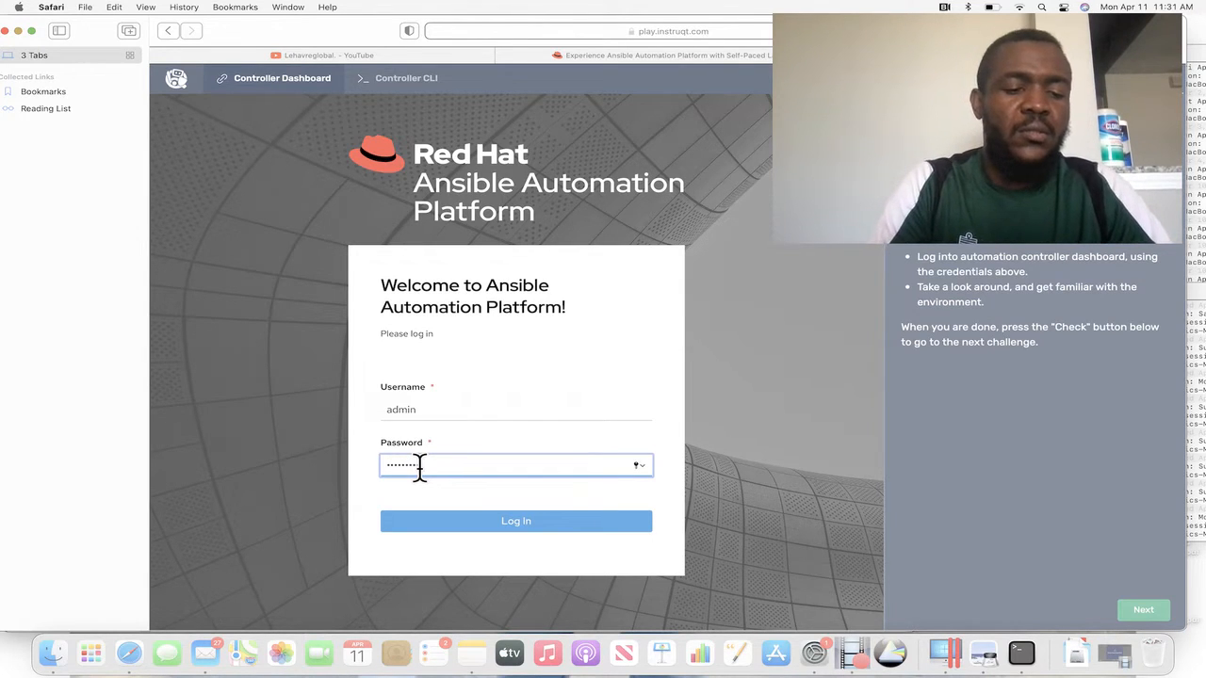
pyautogui.press('Return')
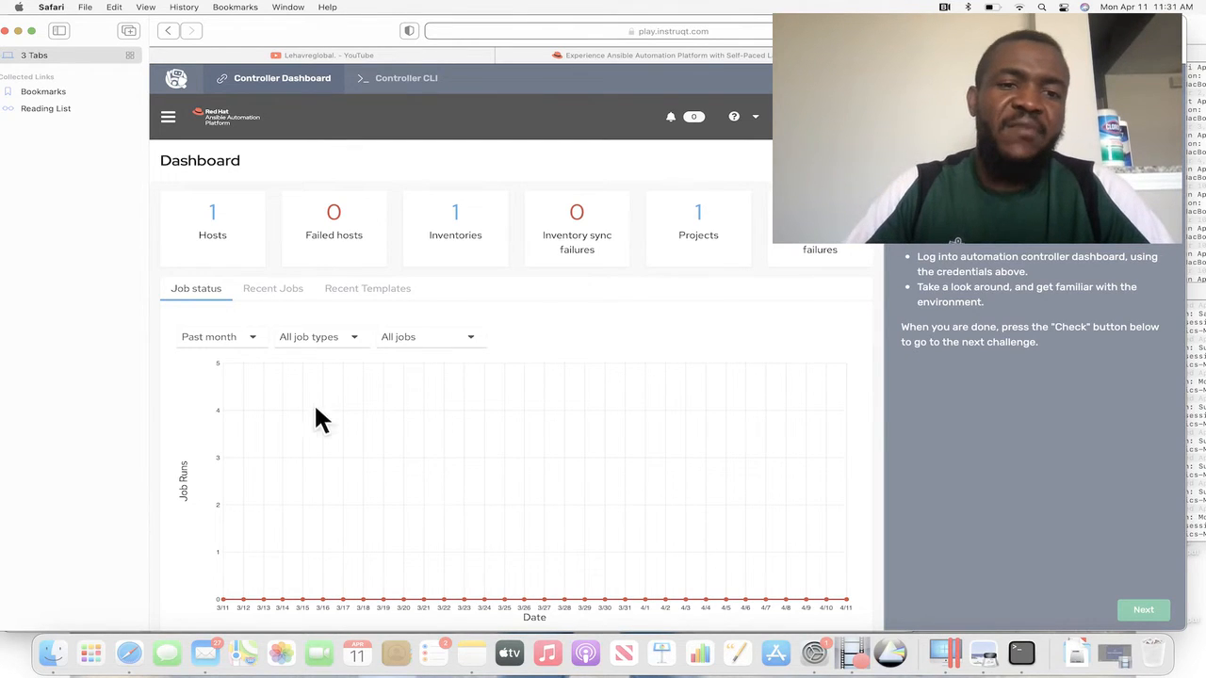
# Look over the dashboard's side navigation and advance to the Inventories challenge, declining to save the password for now.
pyautogui.click(169, 118)
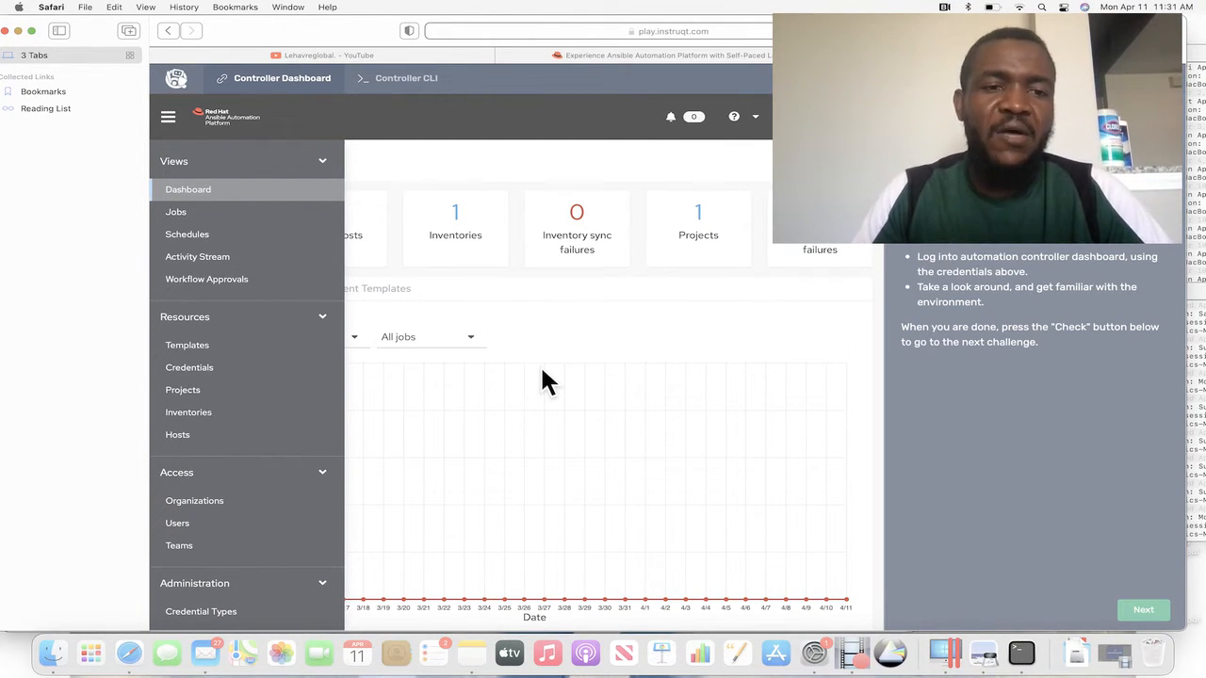
pyautogui.click(606, 321)
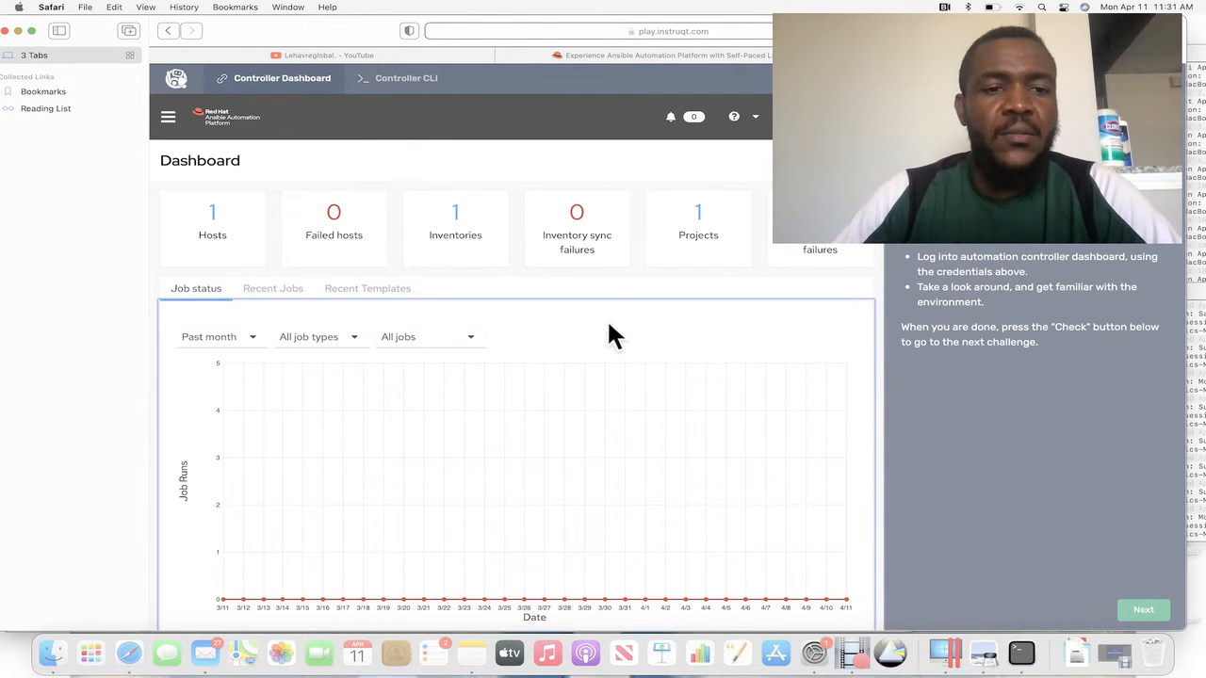
pyautogui.click(1149, 610)
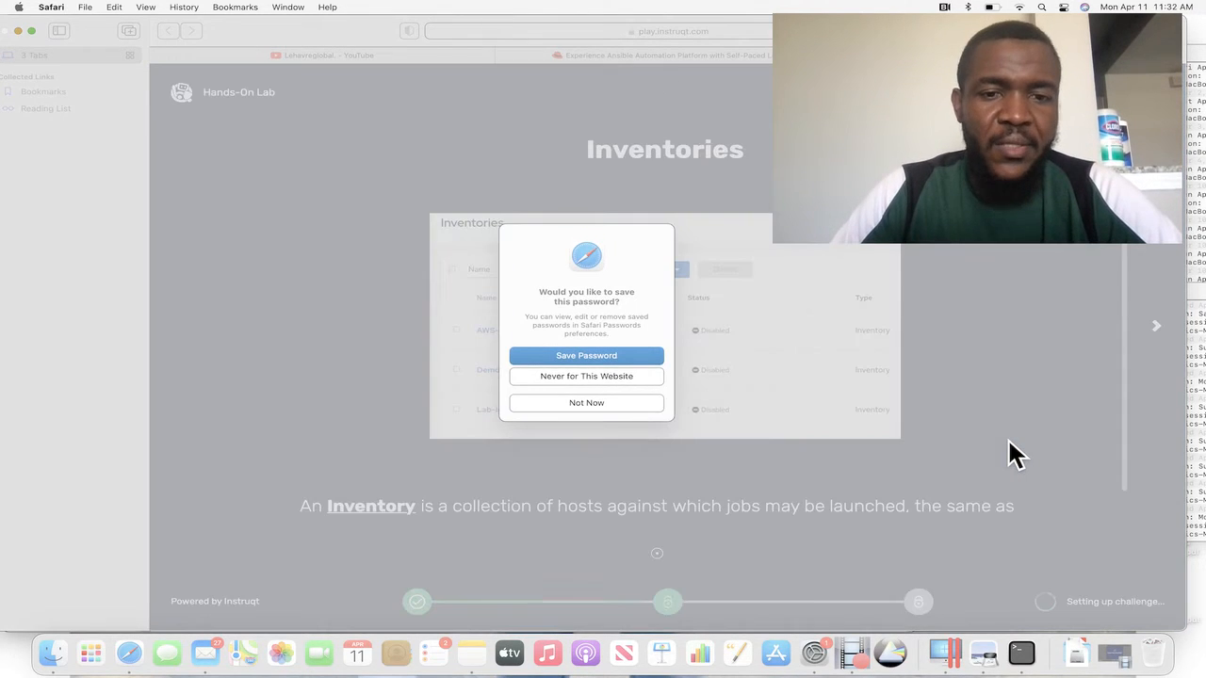
pyautogui.click(553, 405)
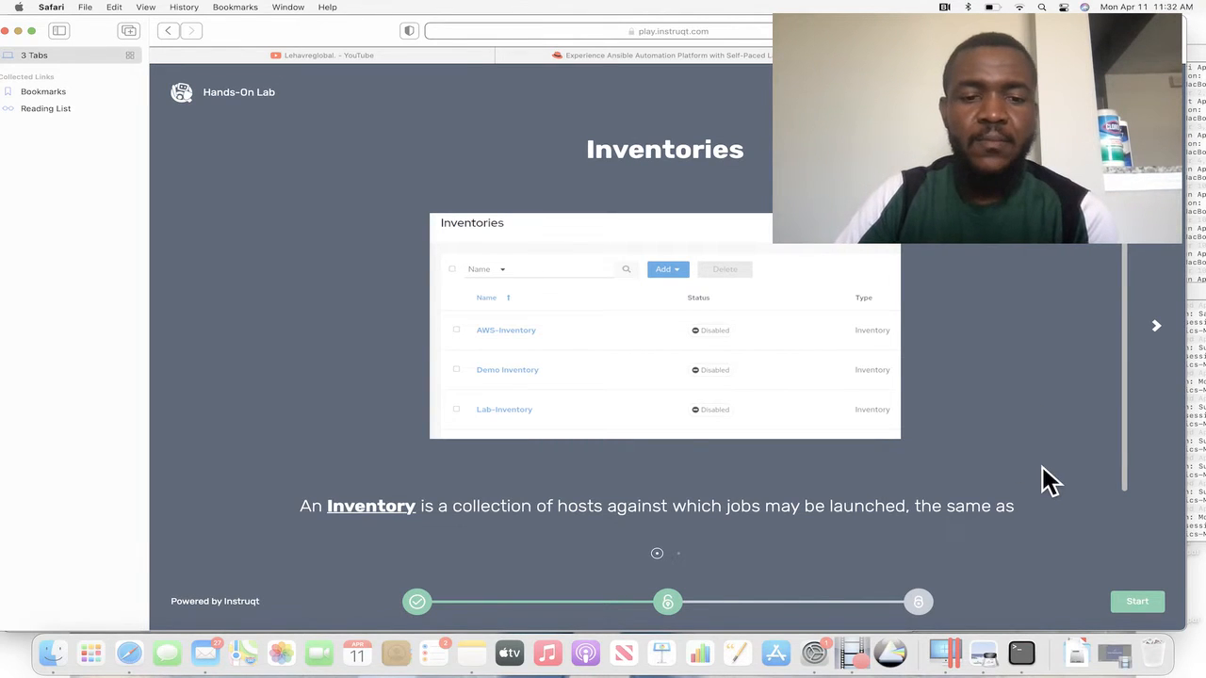
# Read both introductory slides on inventories and start the Inventories challenge.
pyautogui.scroll(-2, 1063, 409)
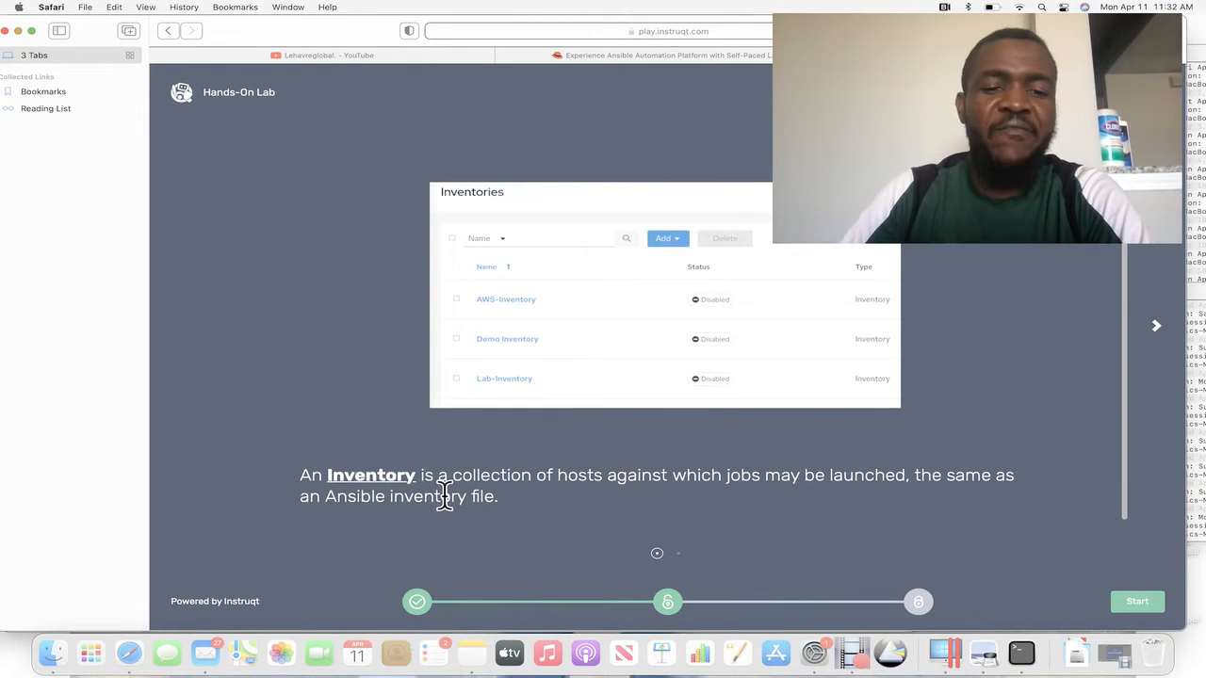
pyautogui.click(1158, 330)
pyautogui.click(1162, 341)
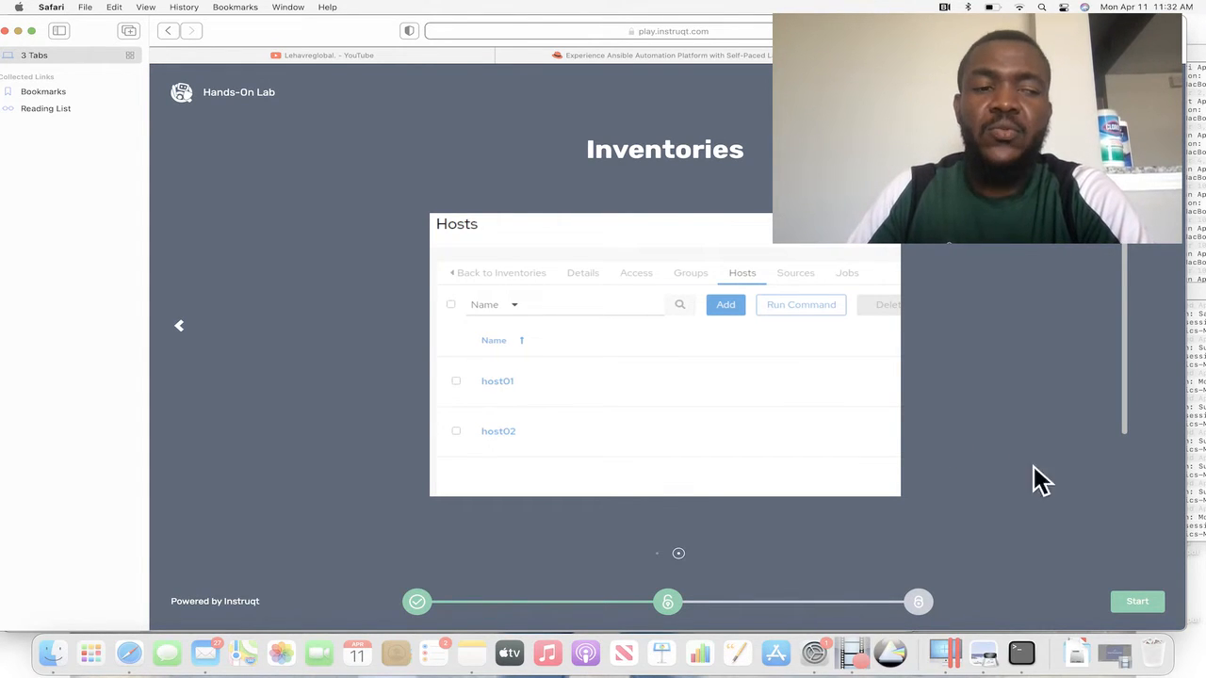
pyautogui.click(1138, 608)
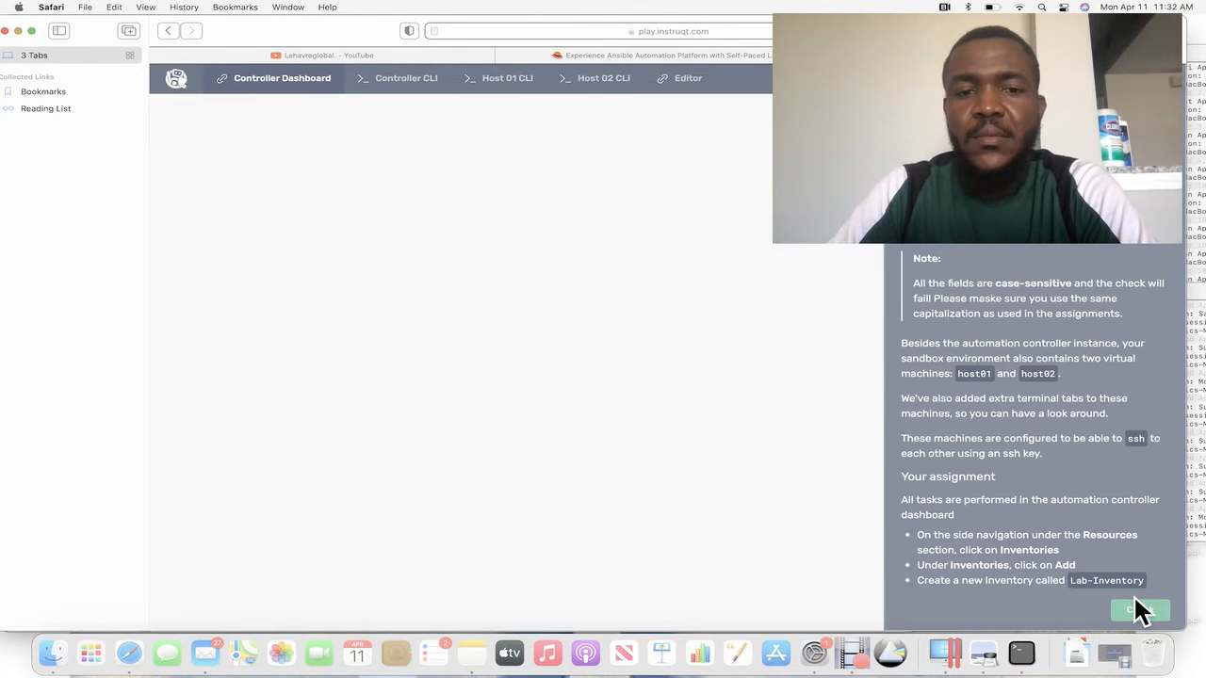
# In the controller's terminal, list the home directory and the root directory with ls, and return home with cd.
pyautogui.click(406, 85)
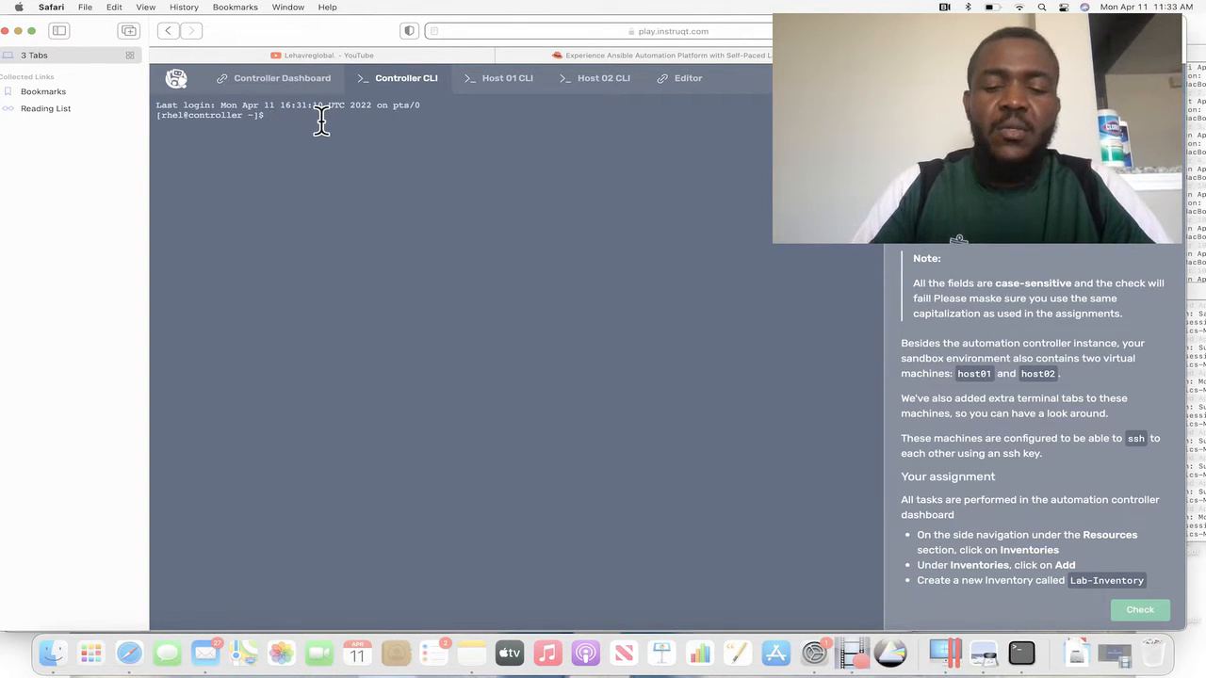
pyautogui.press('Return')
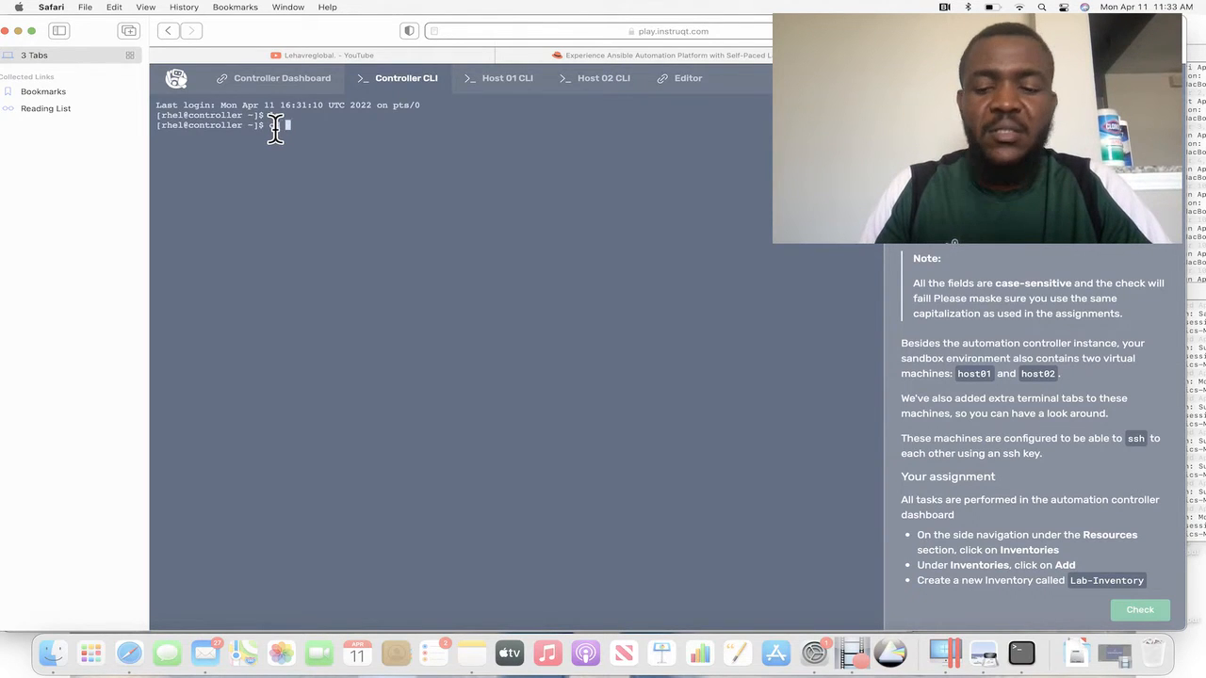
pyautogui.press('Return')
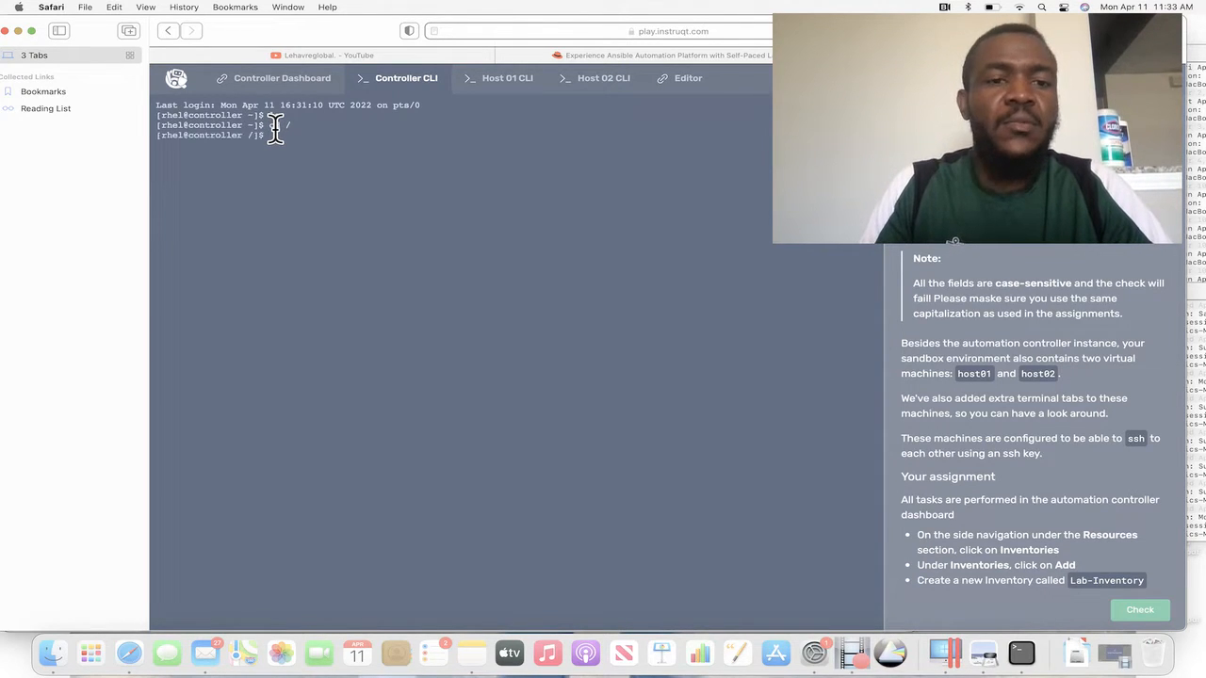
pyautogui.write('ls')
pyautogui.press('Return')
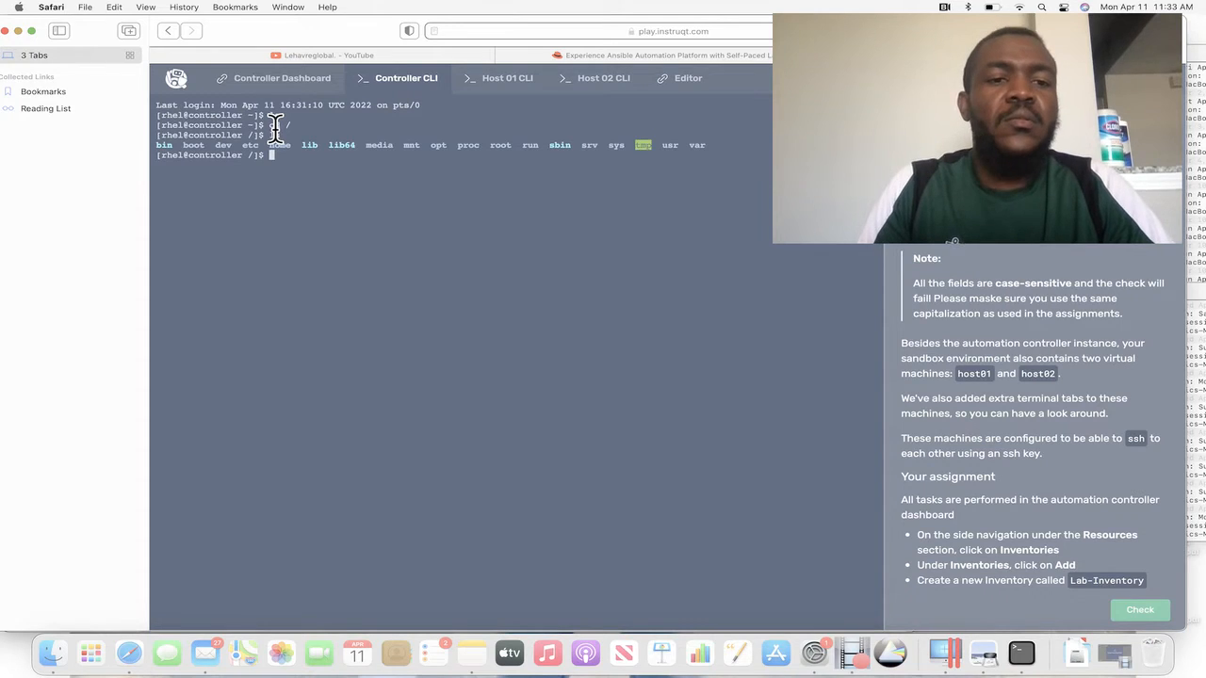
pyautogui.write('cd')
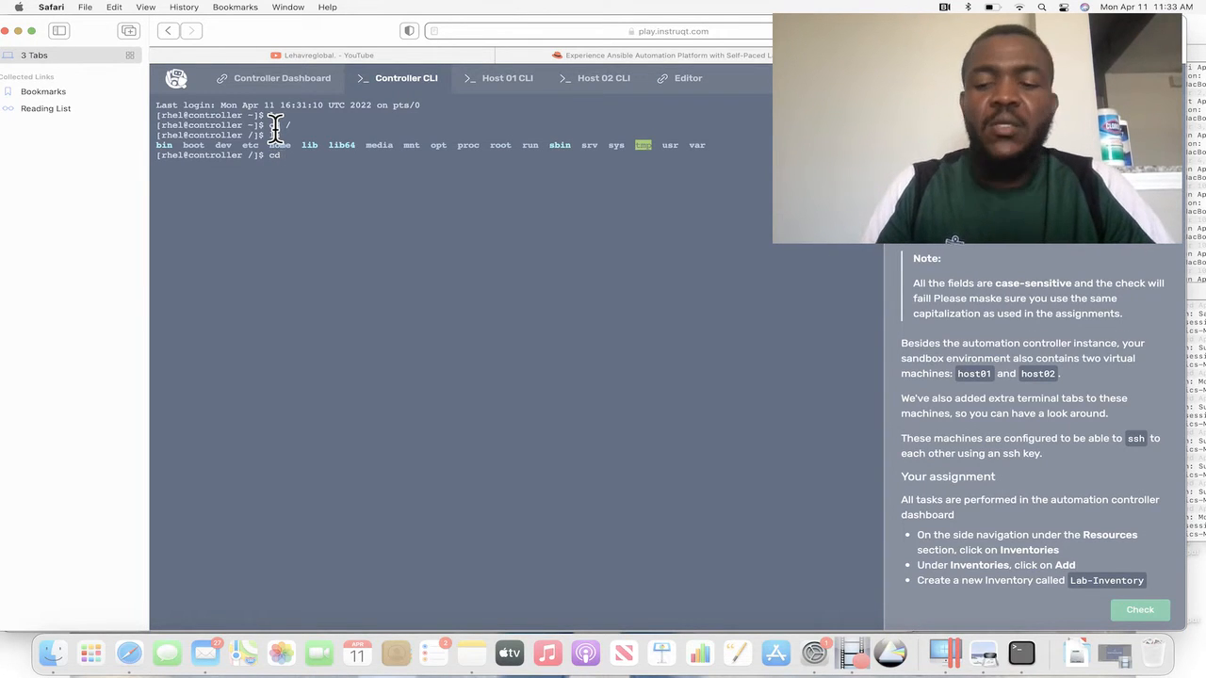
pyautogui.press('Return')
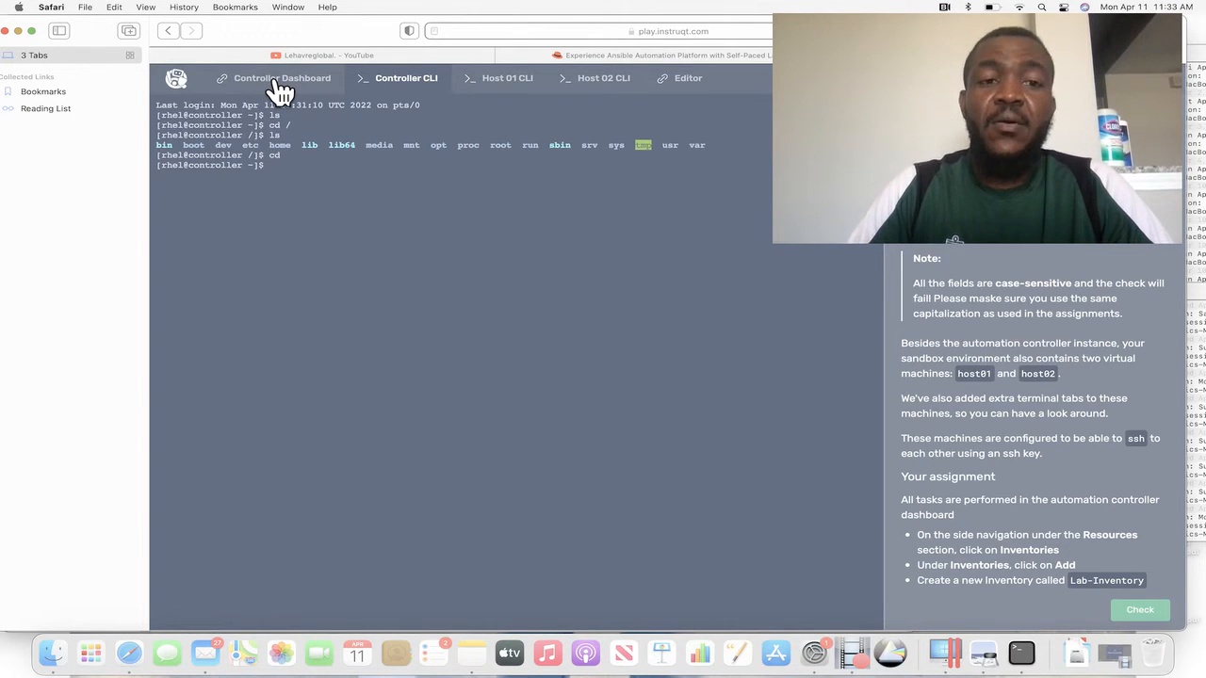
# In the Host 01 terminal, list the home directory and the test folder with ls, and finish with cd.
pyautogui.click(502, 92)
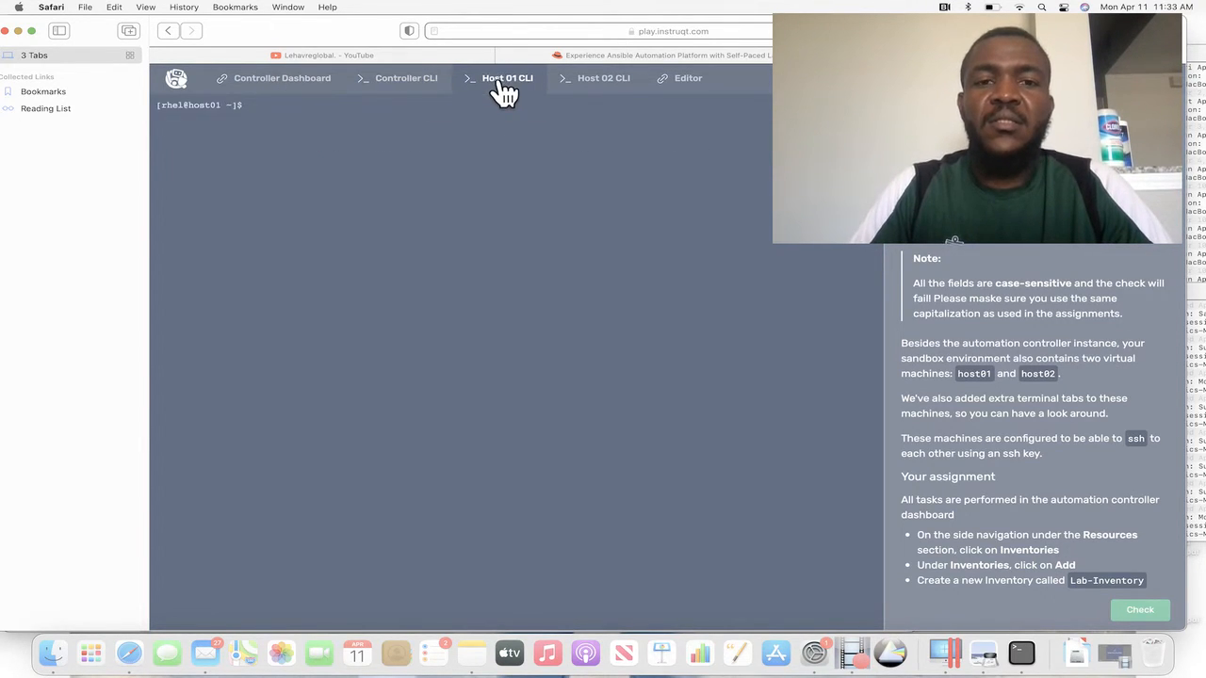
pyautogui.click(262, 115)
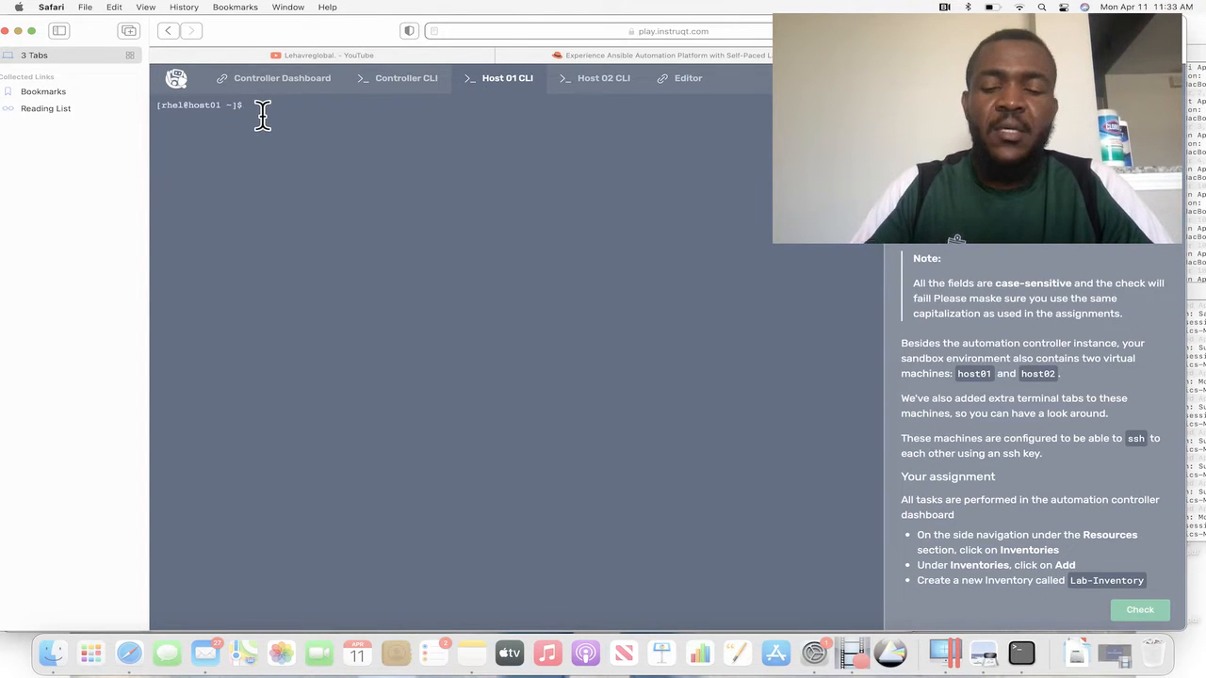
pyautogui.write('ls')
pyautogui.press('Return')
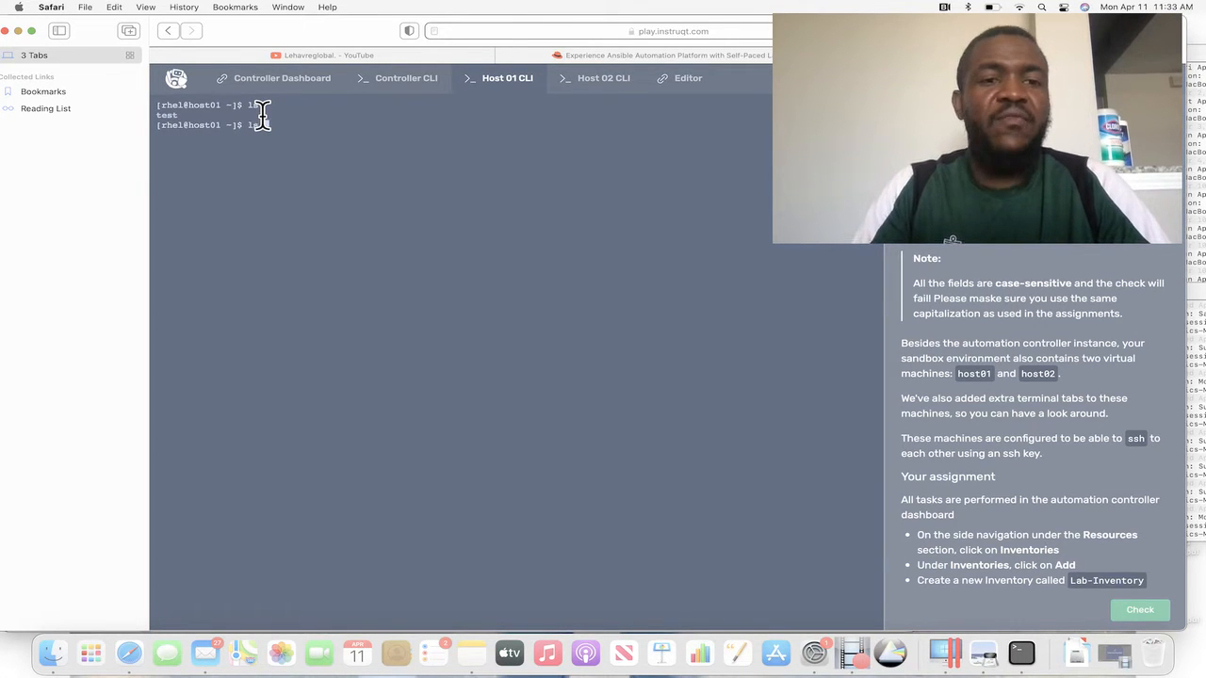
pyautogui.write('ls test')
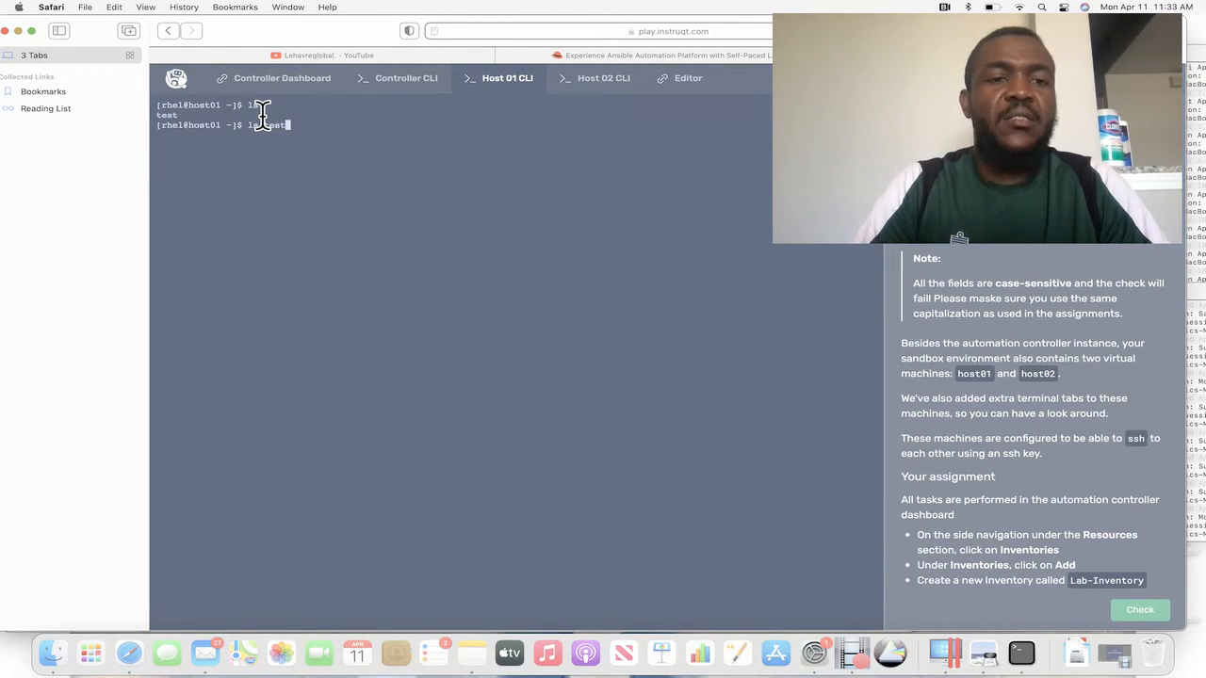
pyautogui.press('Return')
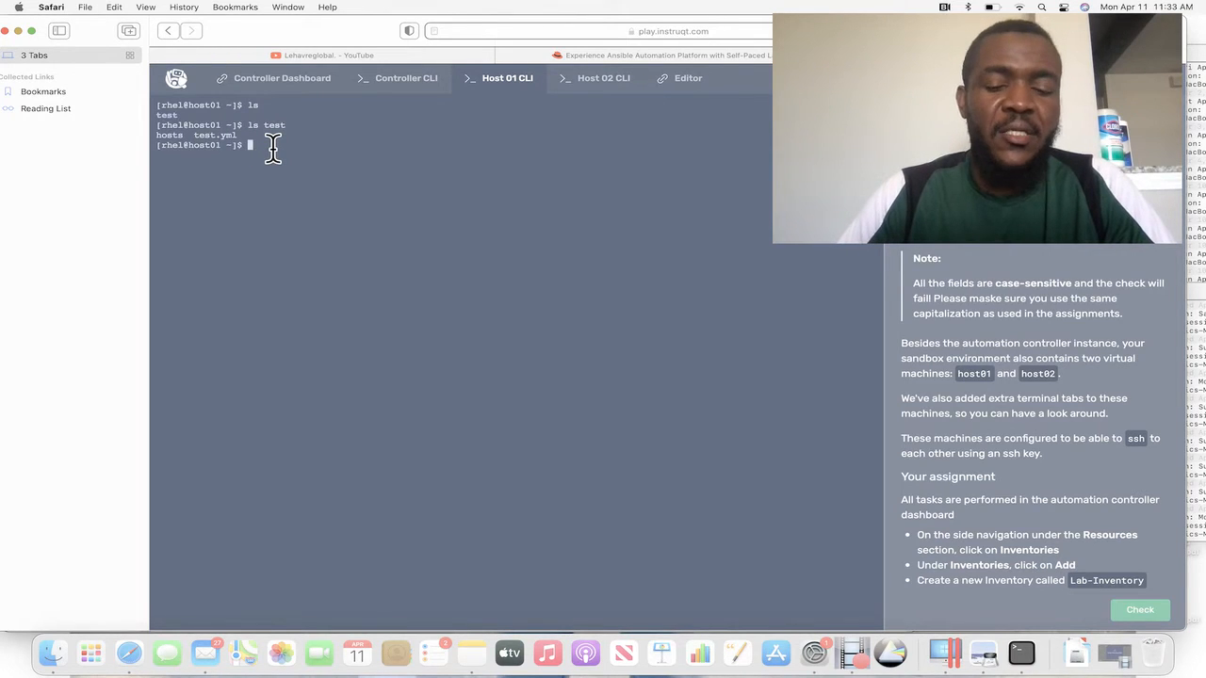
pyautogui.write('cd')
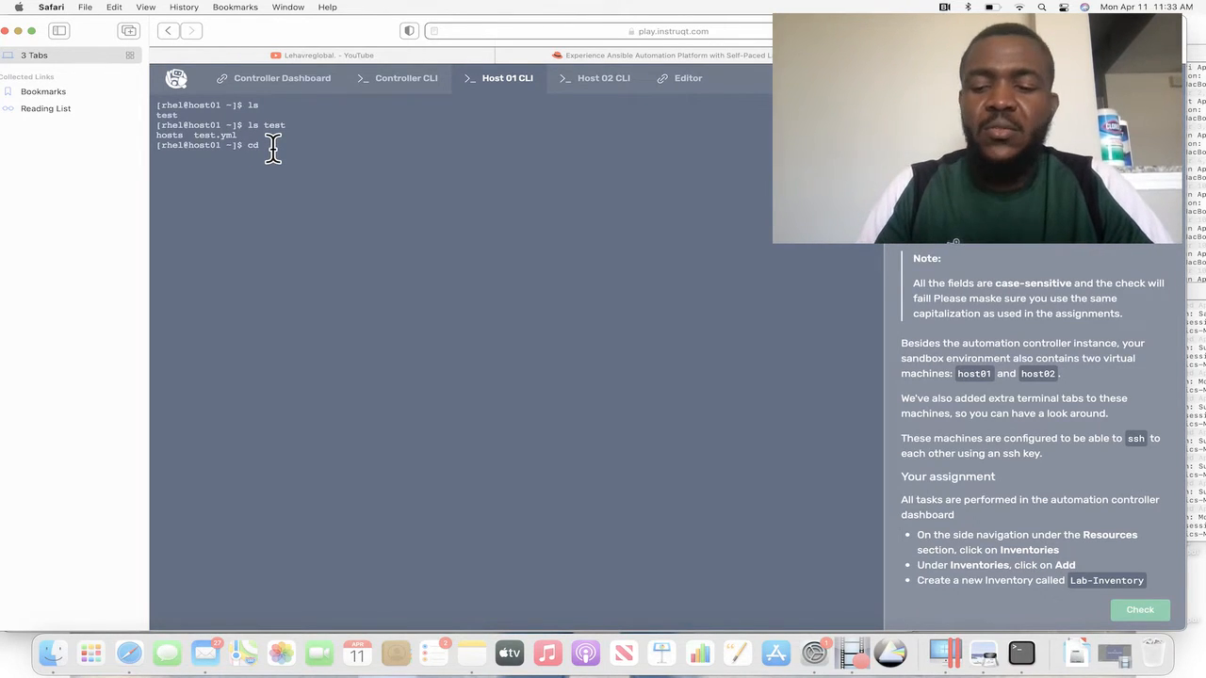
pyautogui.press('Return')
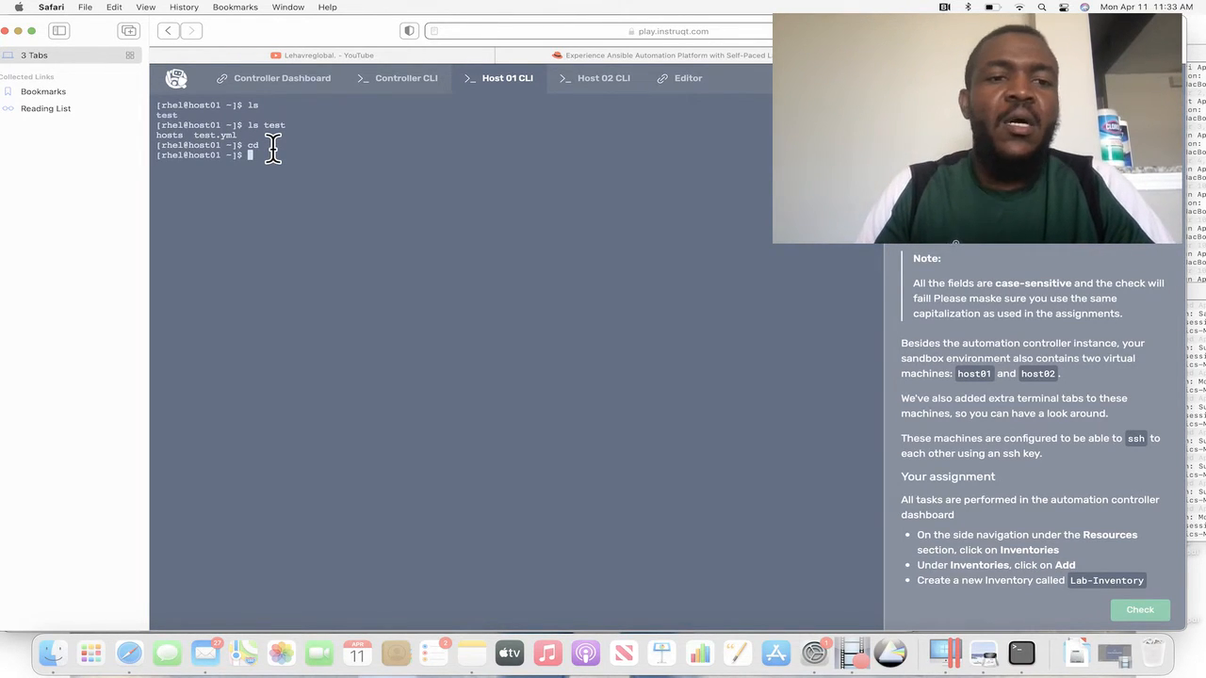
# Return to the controller dashboard and read the assignment on creating Lab-Inventory and adding host01 and host02.
pyautogui.click(271, 89)
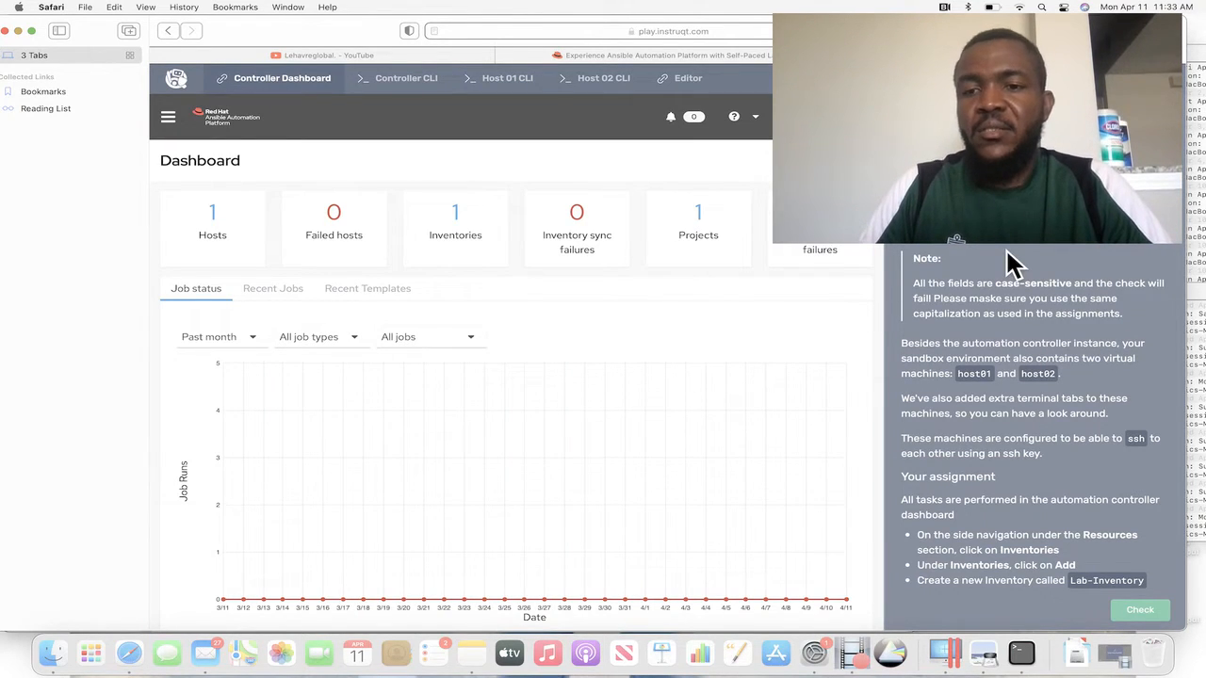
pyautogui.scroll(-2, 1006, 250)
pyautogui.scroll(-5, 1005, 248)
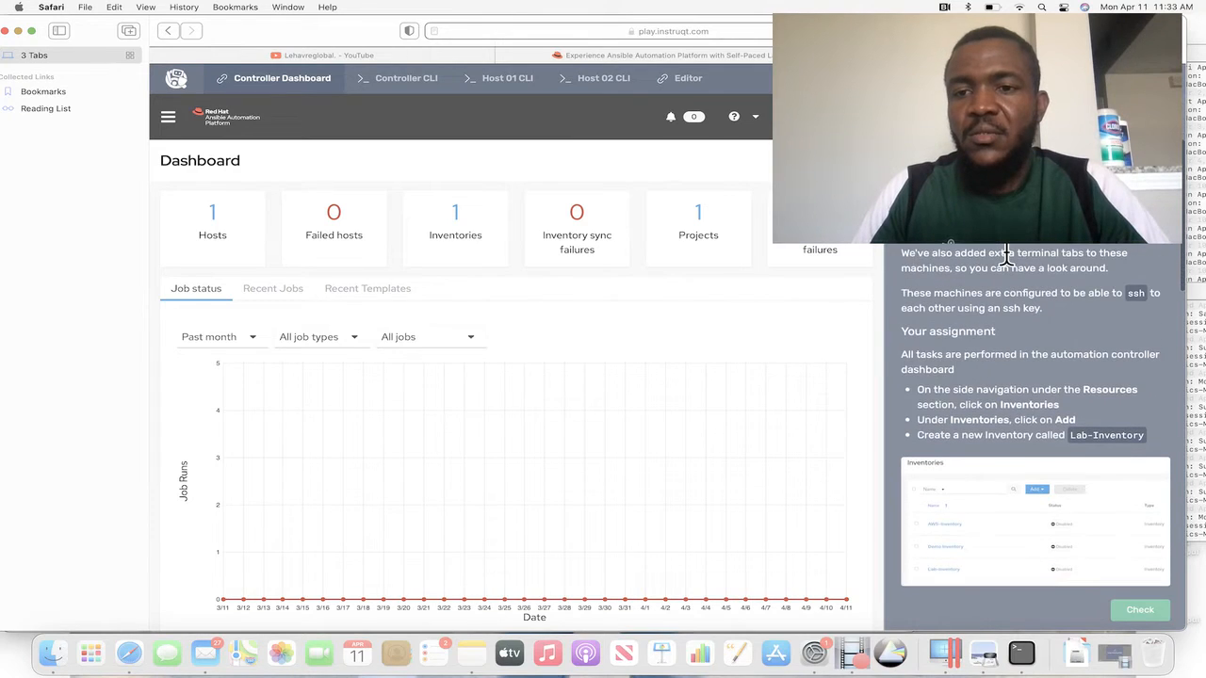
pyautogui.scroll(-4, 1010, 260)
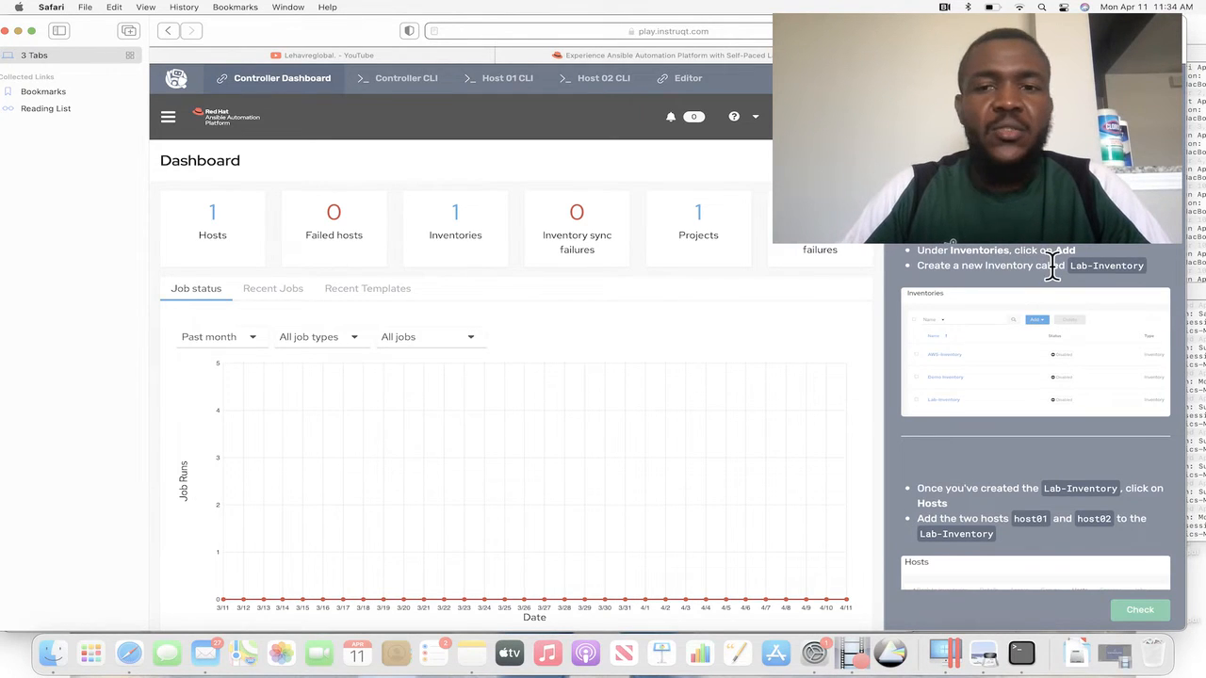
# Create a new inventory named Lab-Inventory and save it.
pyautogui.scroll(-1, 1035, 257)
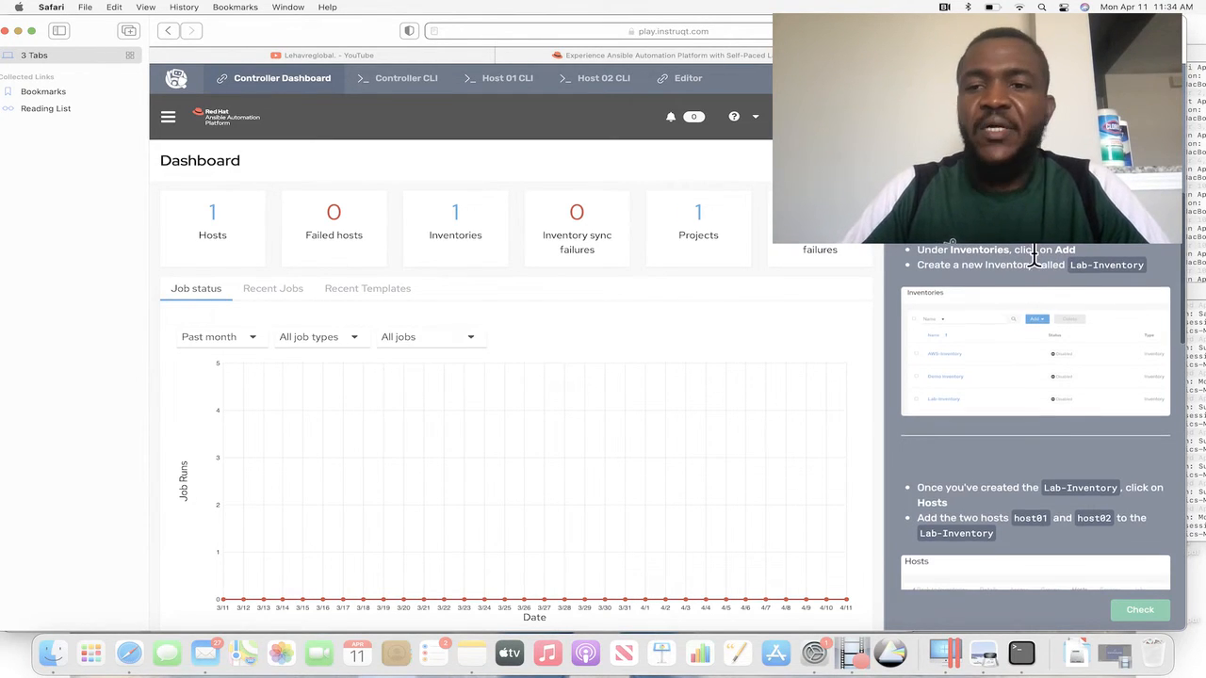
pyautogui.click(167, 124)
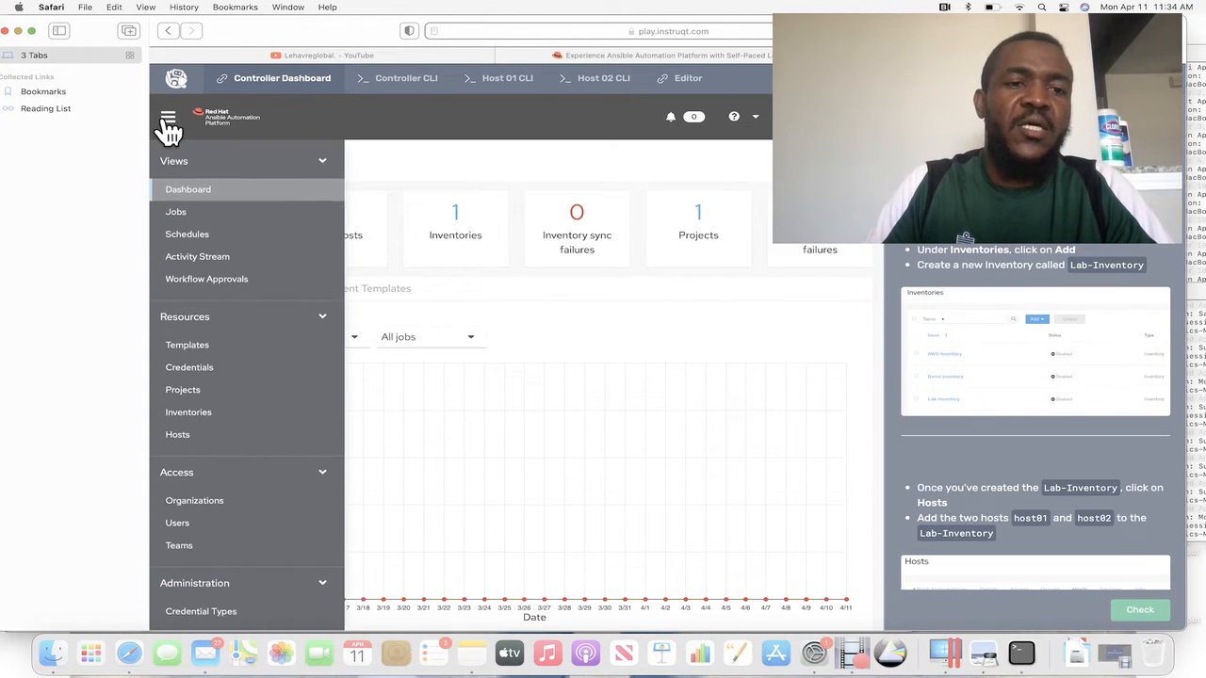
pyautogui.click(213, 422)
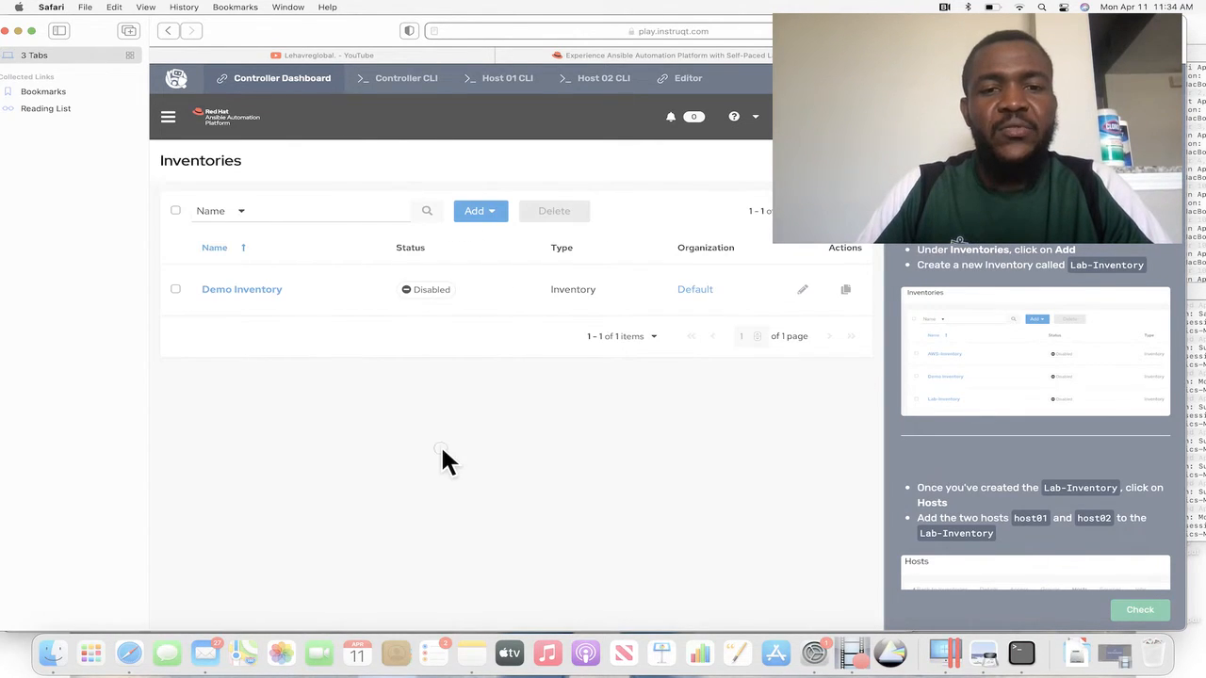
pyautogui.click(497, 223)
pyautogui.click(463, 247)
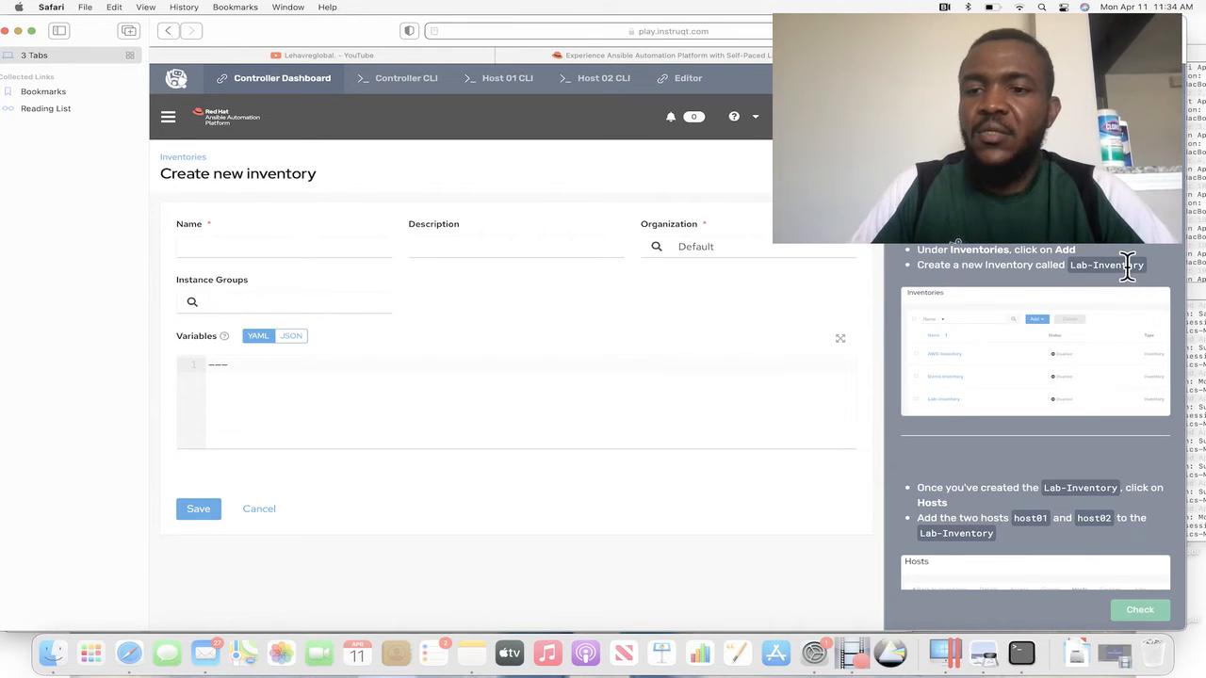
pyautogui.moveTo(1139, 265); pyautogui.dragTo(1068, 263)
pyautogui.press('super+c')
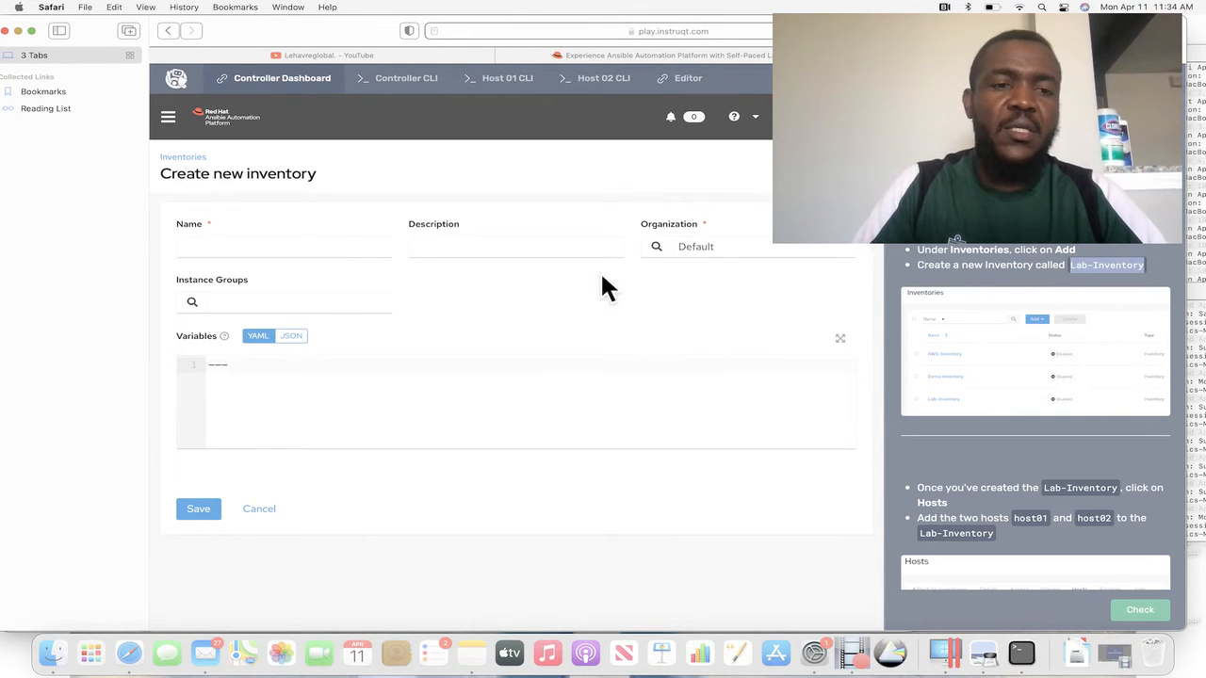
pyautogui.click(236, 248)
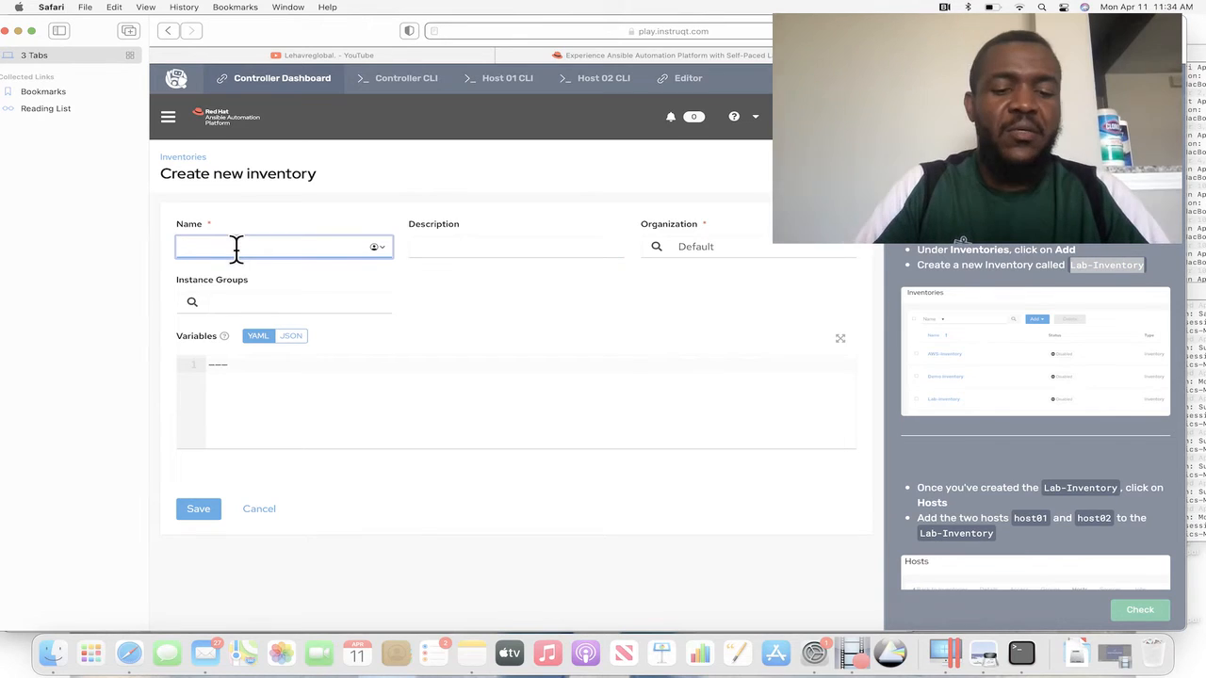
pyautogui.press('super+v')
pyautogui.click(199, 511)
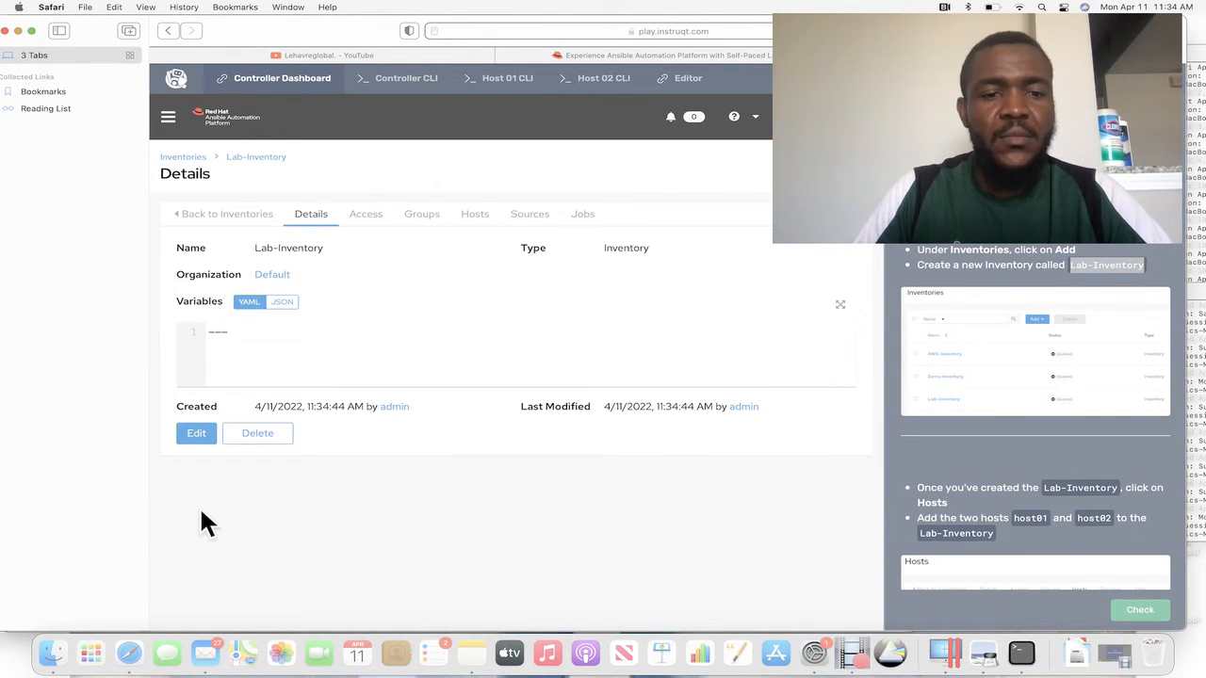
# Add a new host named host01 to Lab-Inventory and save it.
pyautogui.click(915, 450)
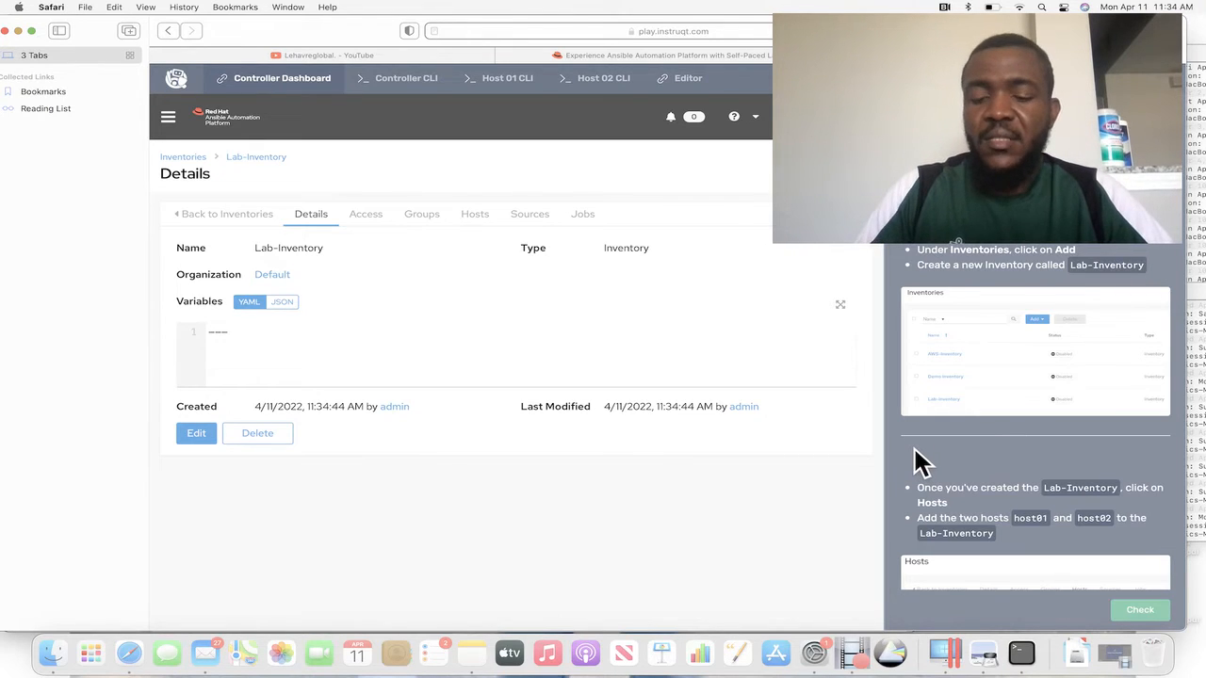
pyautogui.scroll(-4, 915, 450)
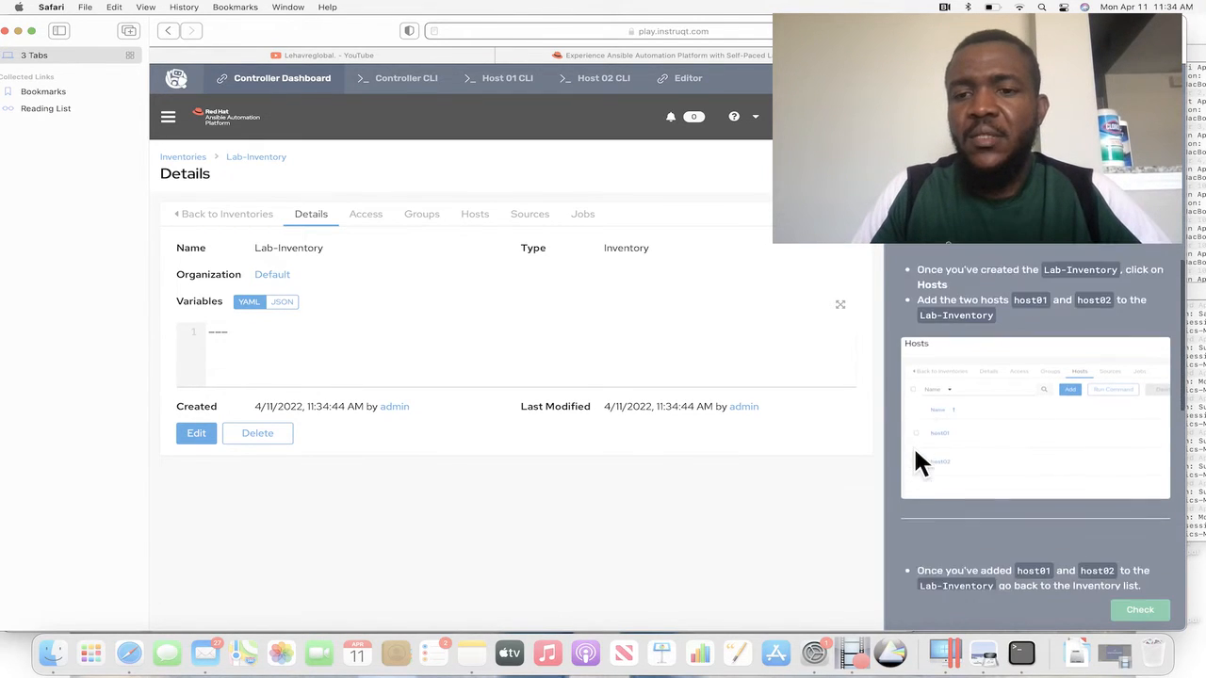
pyautogui.scroll(-1, 915, 446)
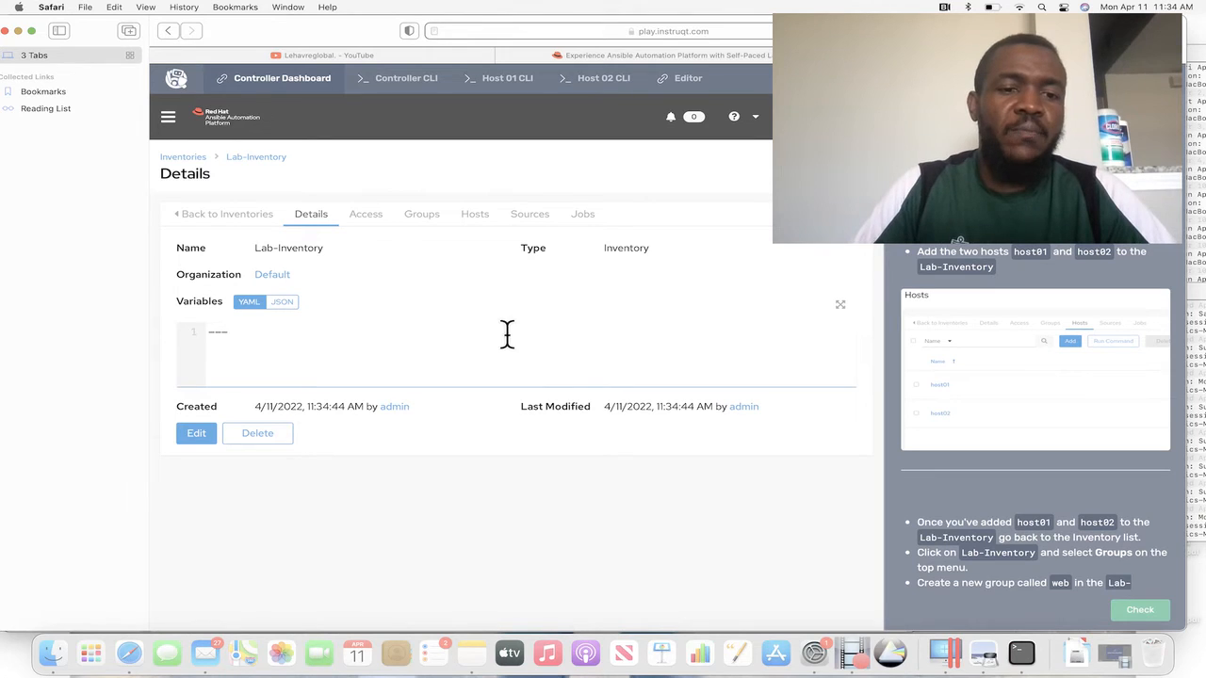
pyautogui.click(170, 121)
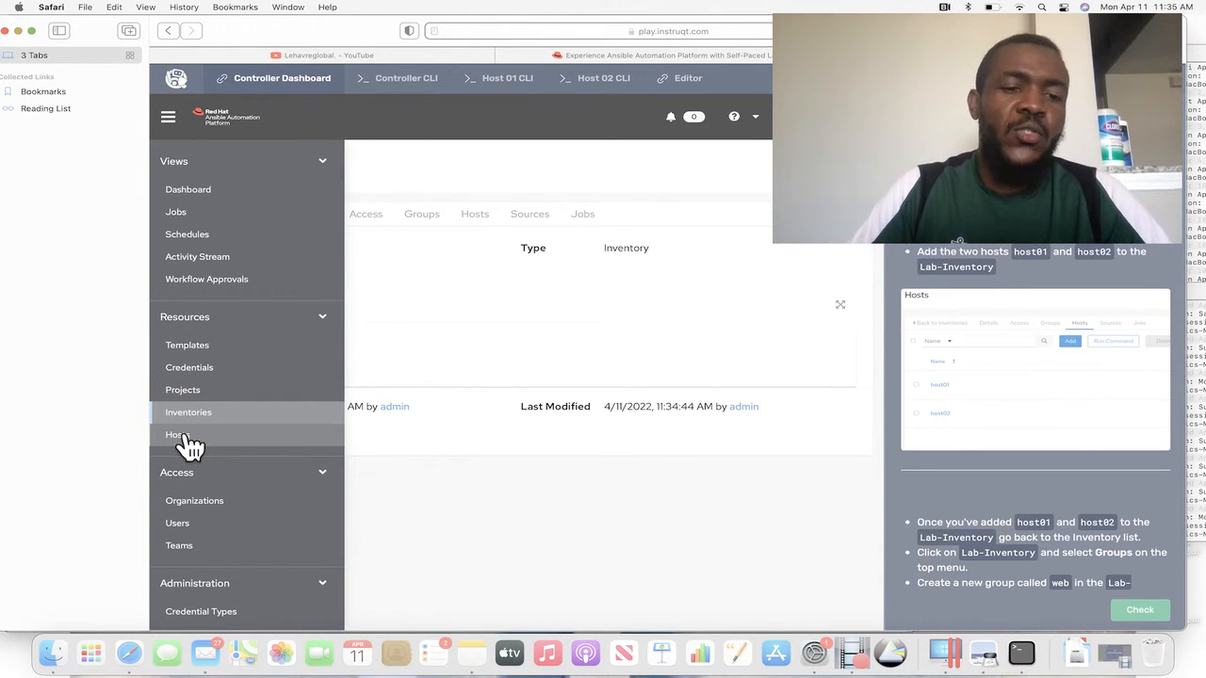
pyautogui.click(413, 351)
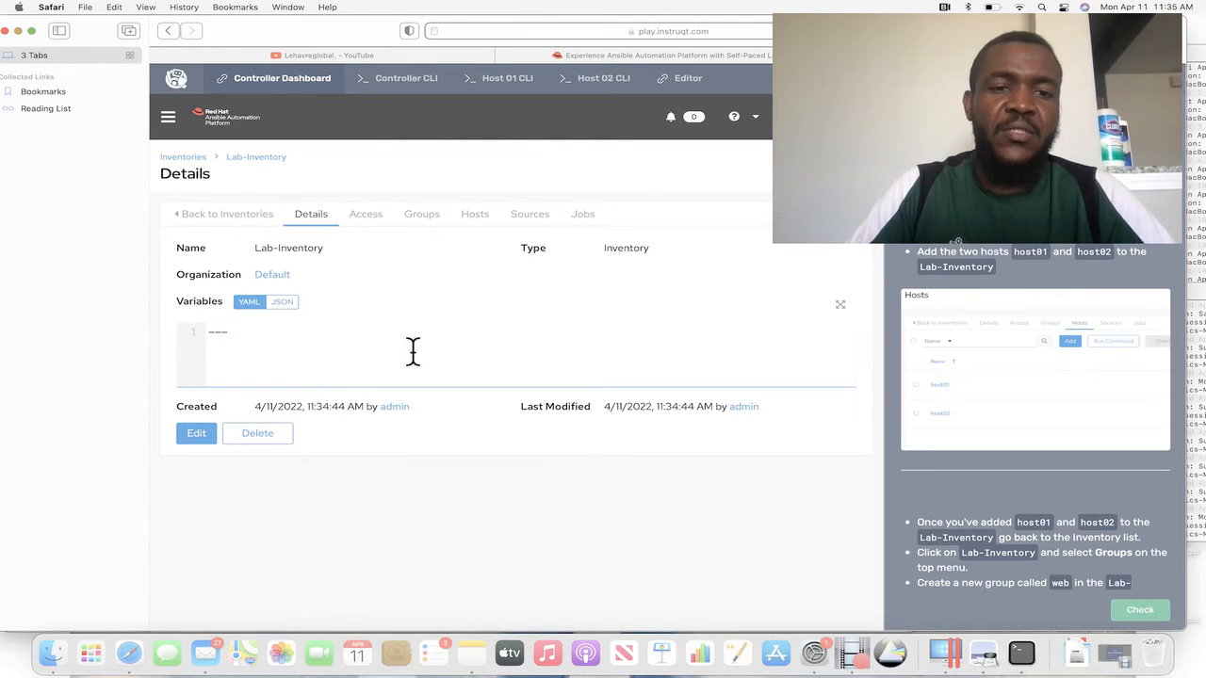
pyautogui.click(476, 222)
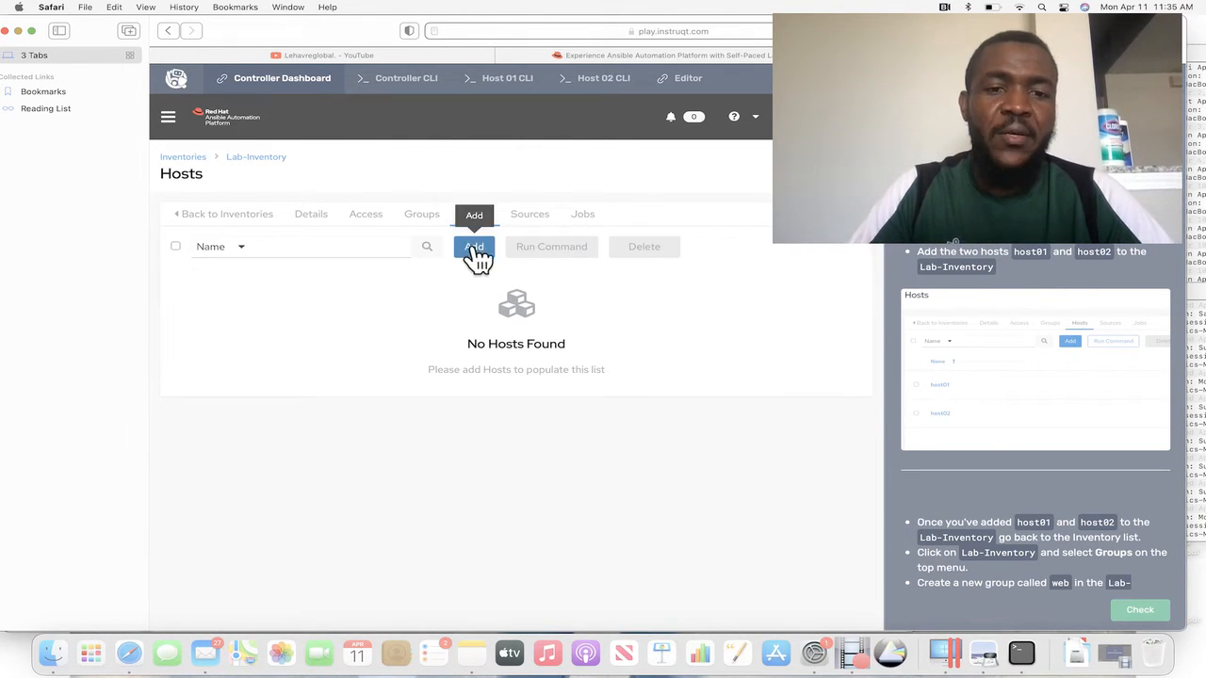
pyautogui.click(474, 248)
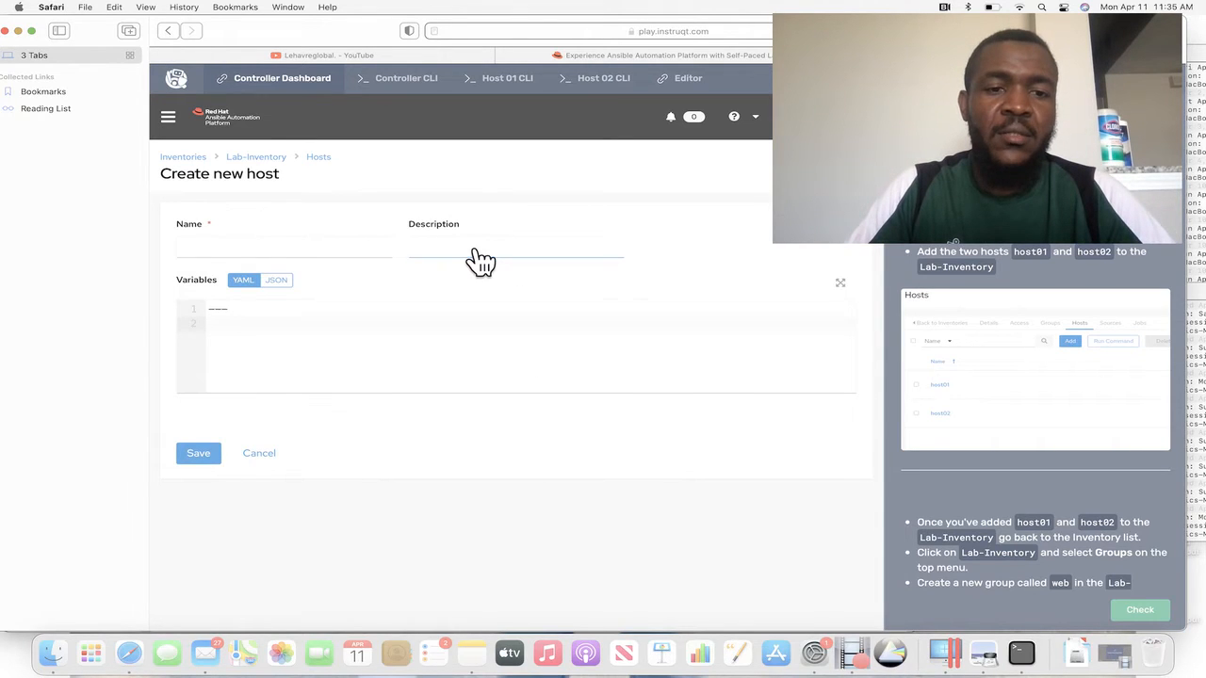
pyautogui.click(244, 247)
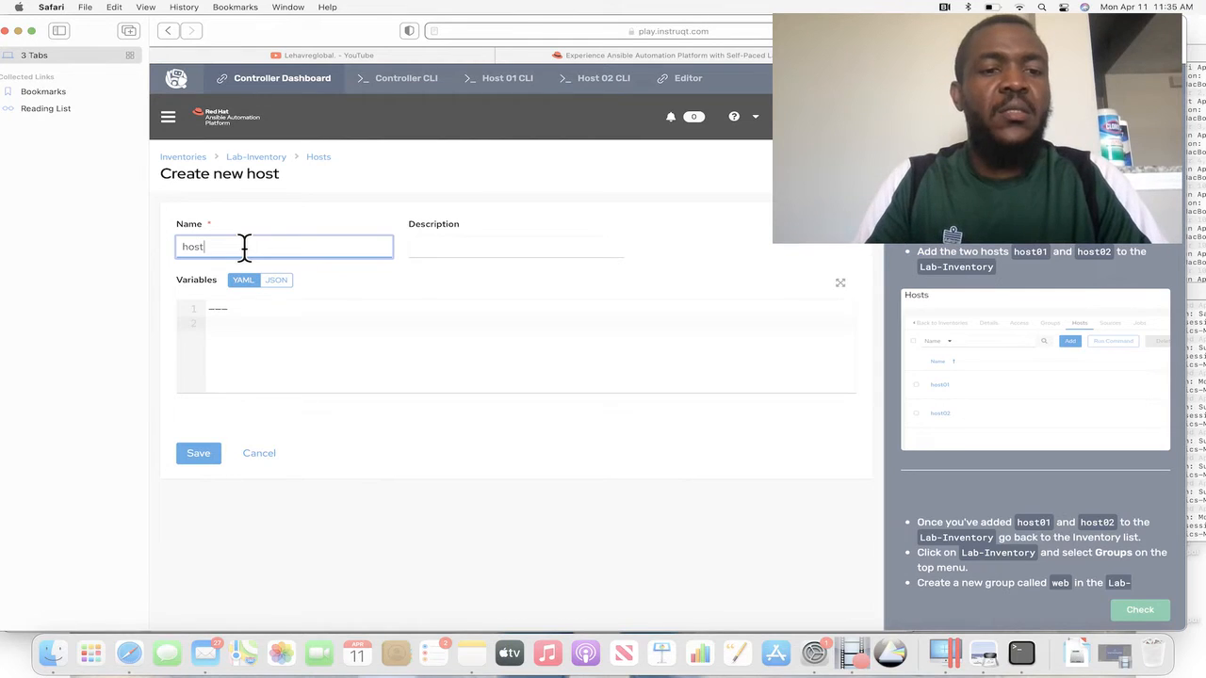
pyautogui.write('host01')
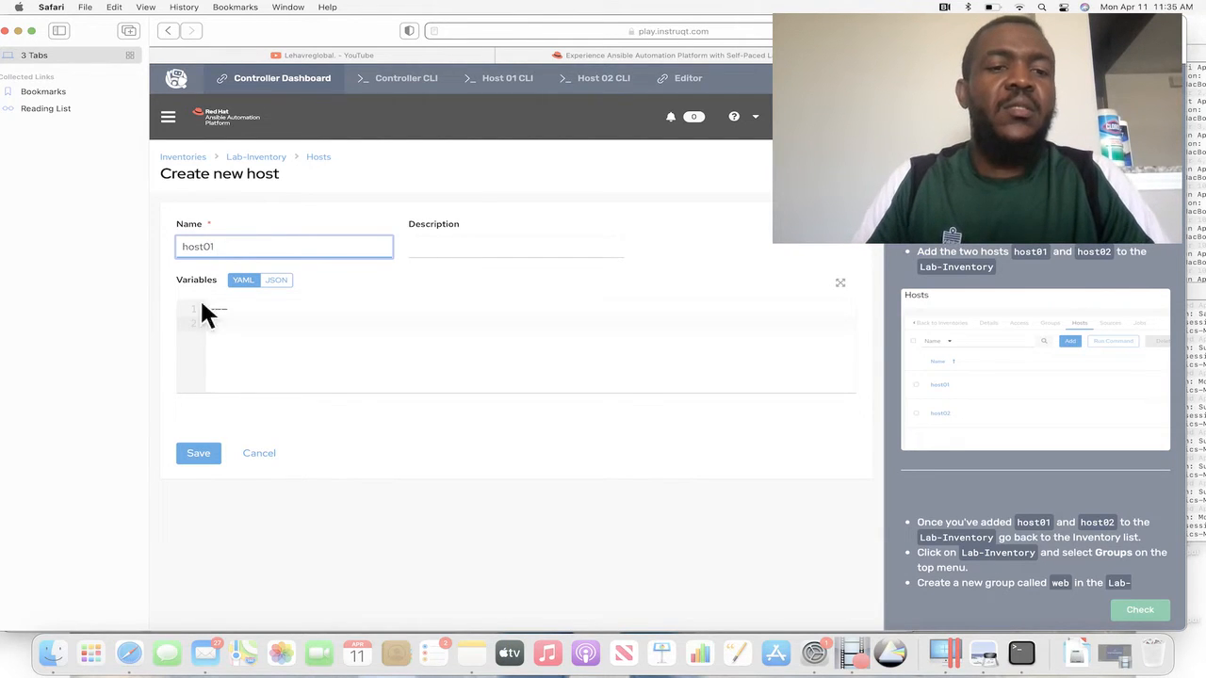
pyautogui.click(200, 453)
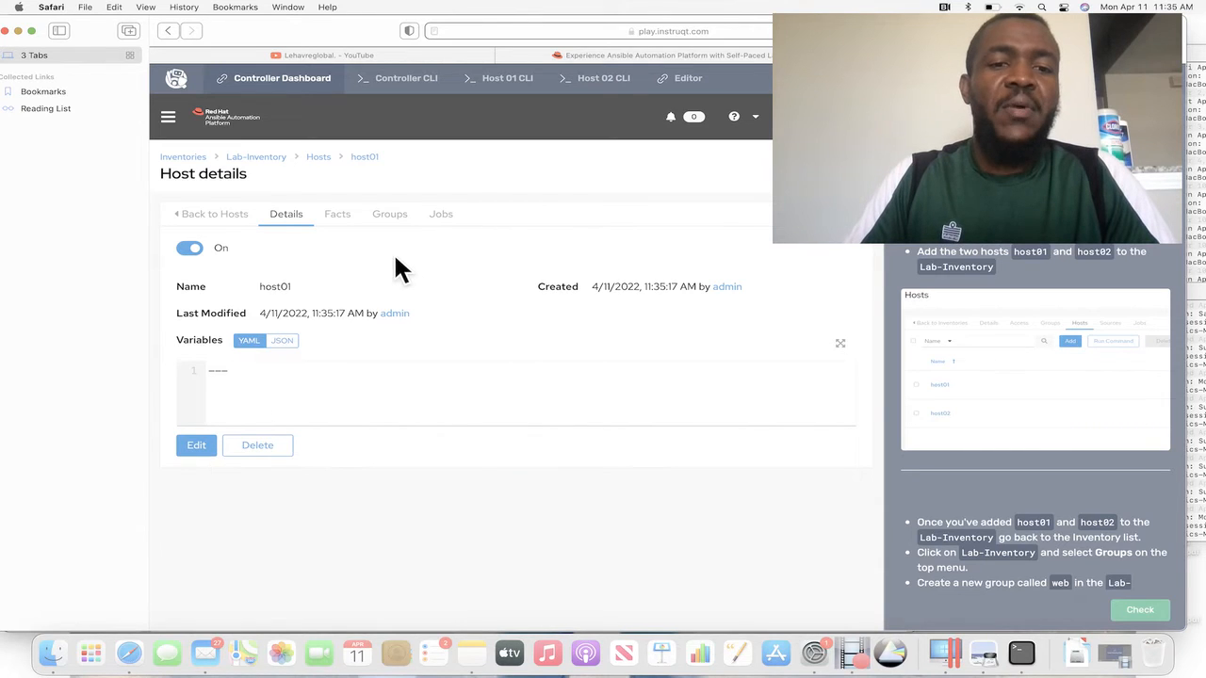
# Go back to Lab-Inventory's host list and add a second host named host02.
pyautogui.click(319, 156)
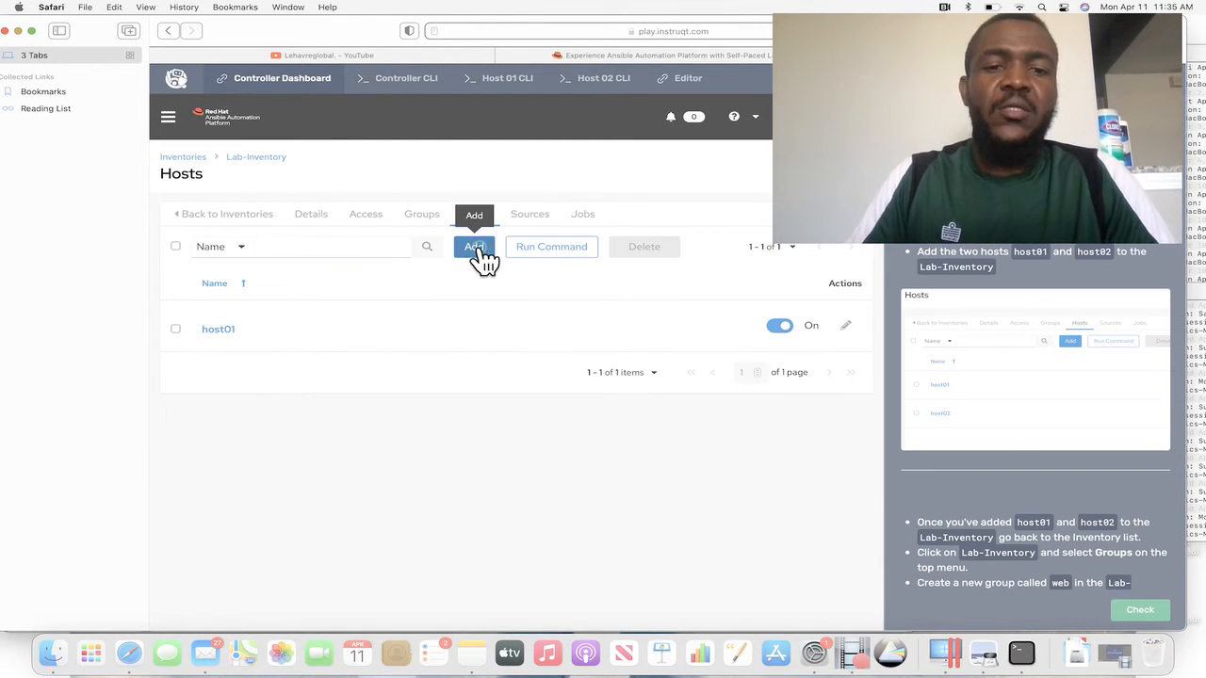
pyautogui.click(476, 249)
pyautogui.click(302, 246)
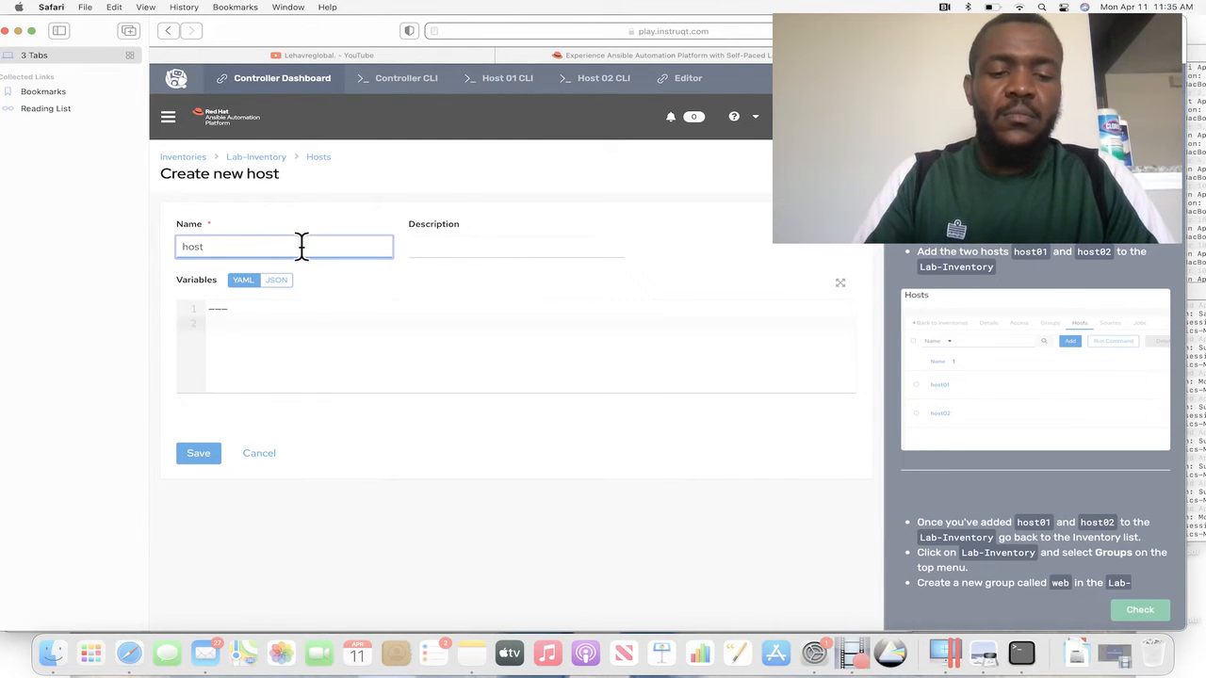
pyautogui.write('host02')
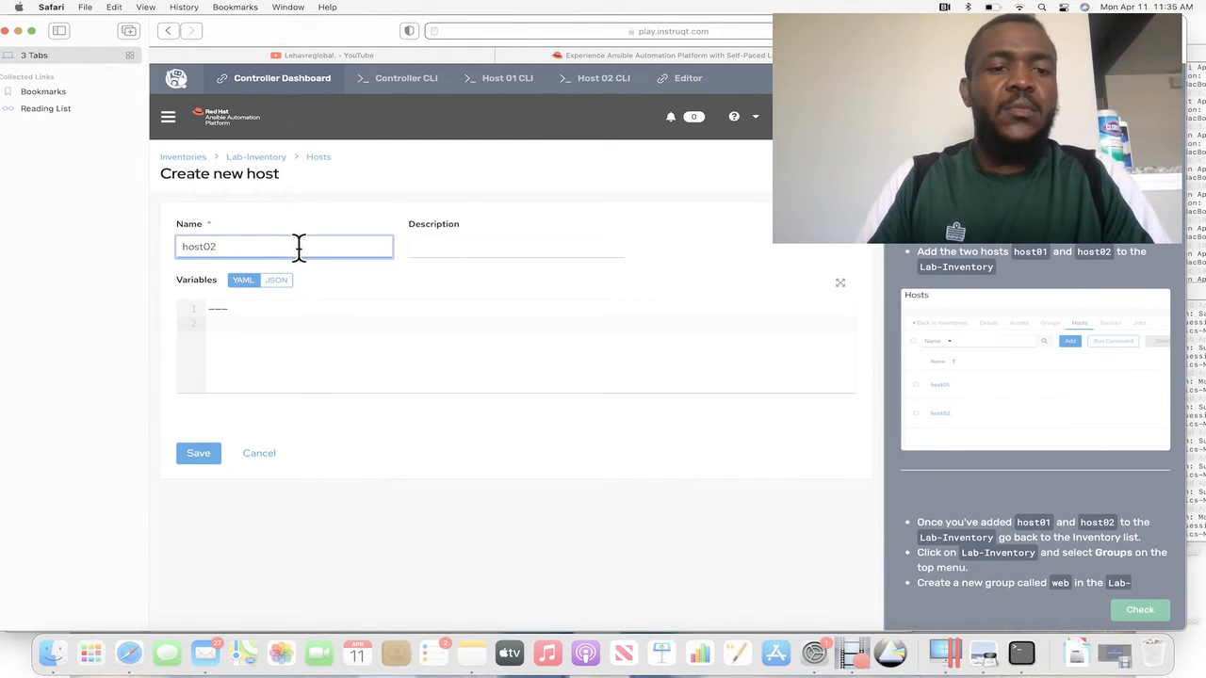
pyautogui.click(202, 459)
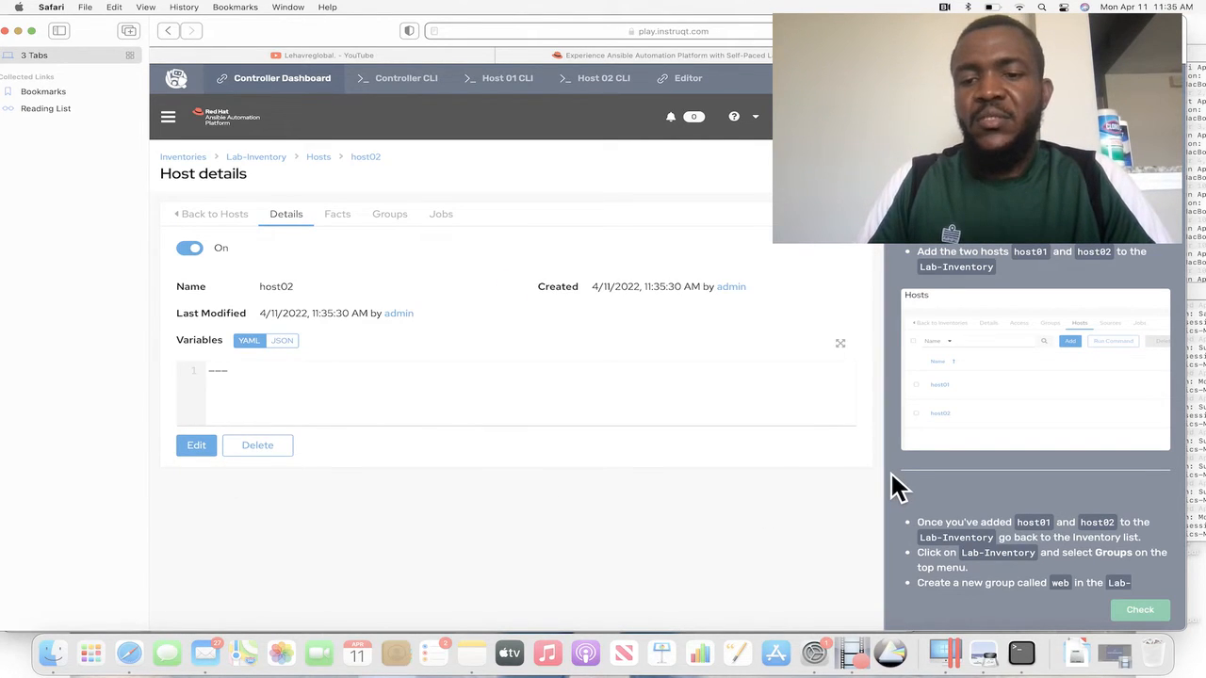
# Return to Lab-Inventory and create a new group named web in it.
pyautogui.scroll(-3, 895, 485)
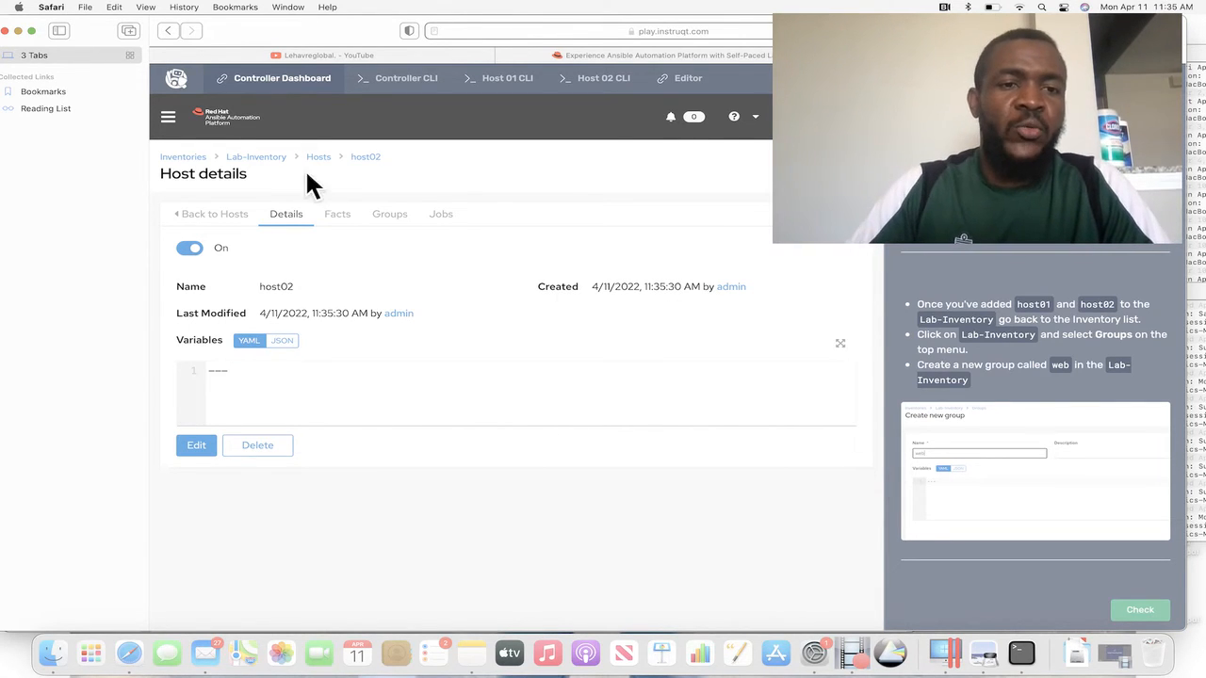
pyautogui.click(254, 157)
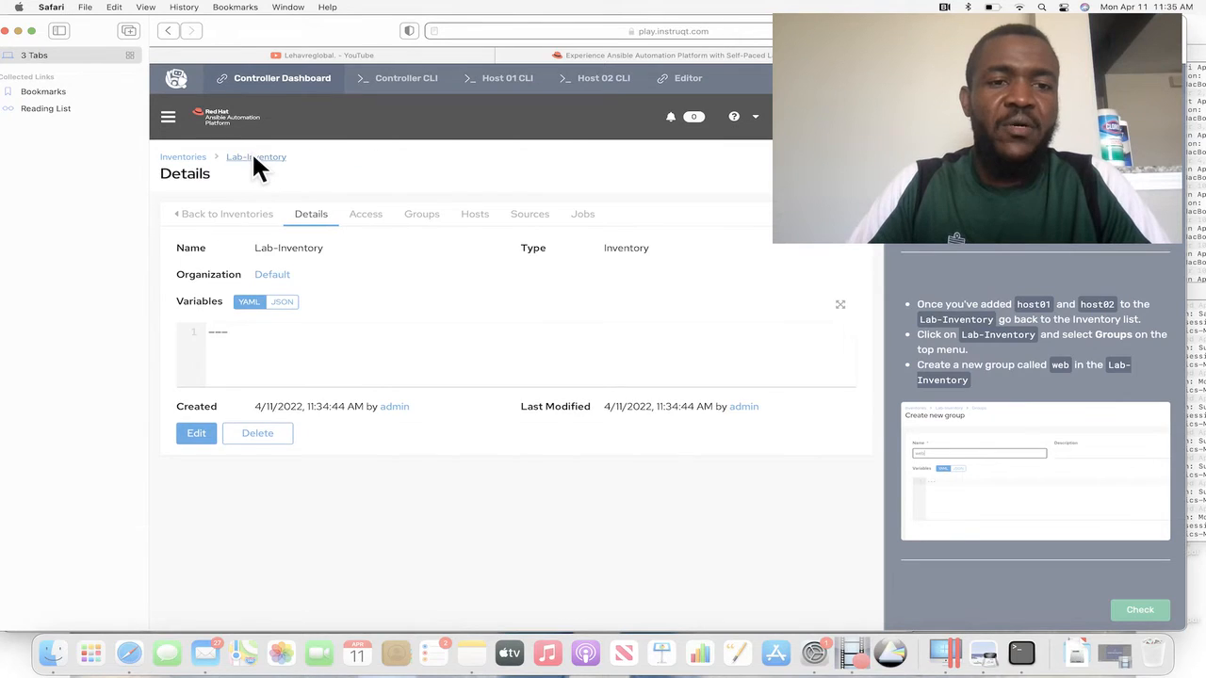
pyautogui.click(426, 222)
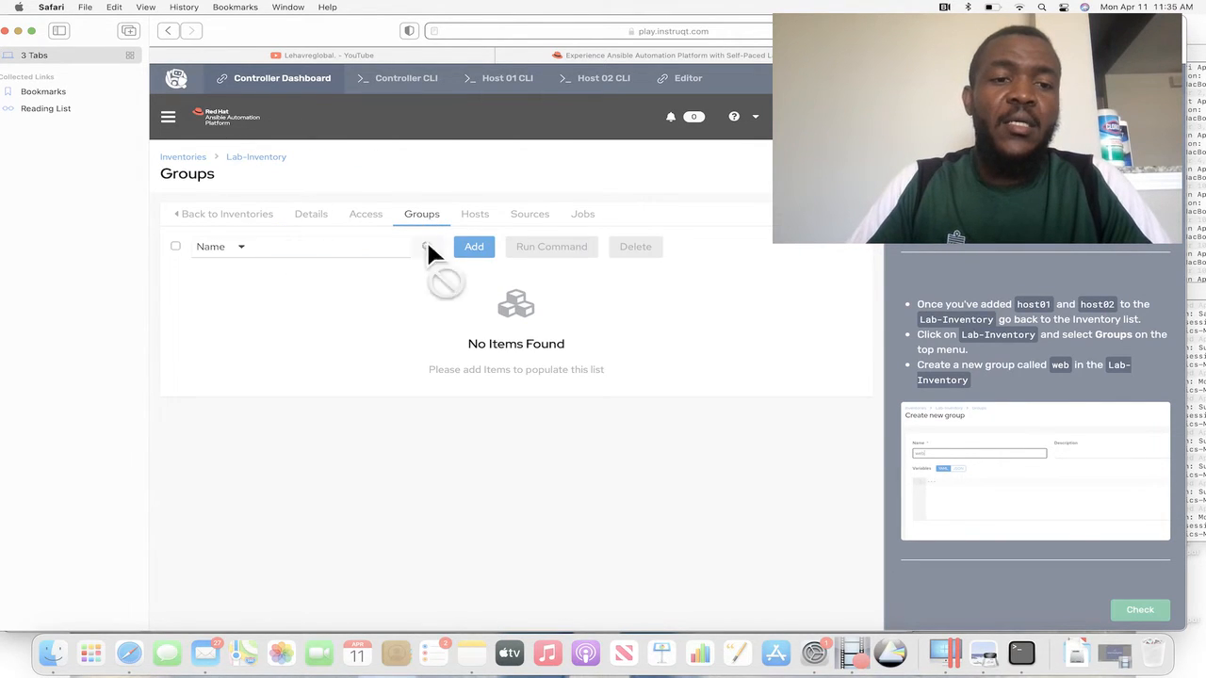
pyautogui.click(475, 250)
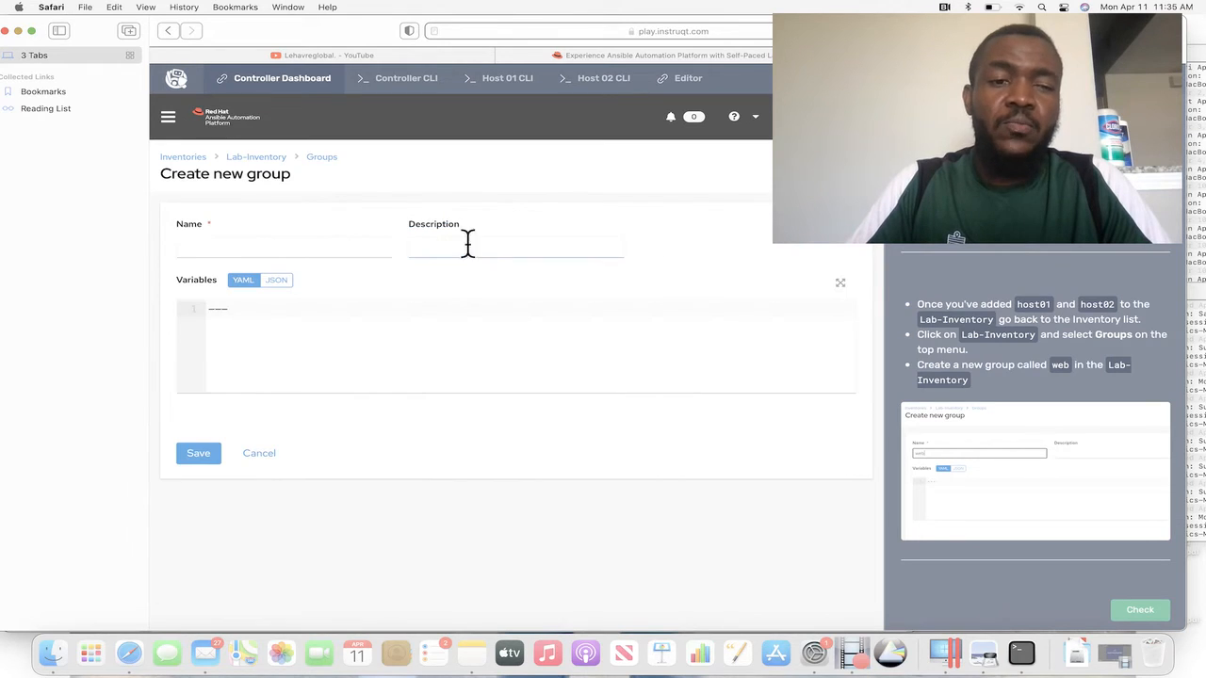
pyautogui.click(217, 246)
pyautogui.write('web')
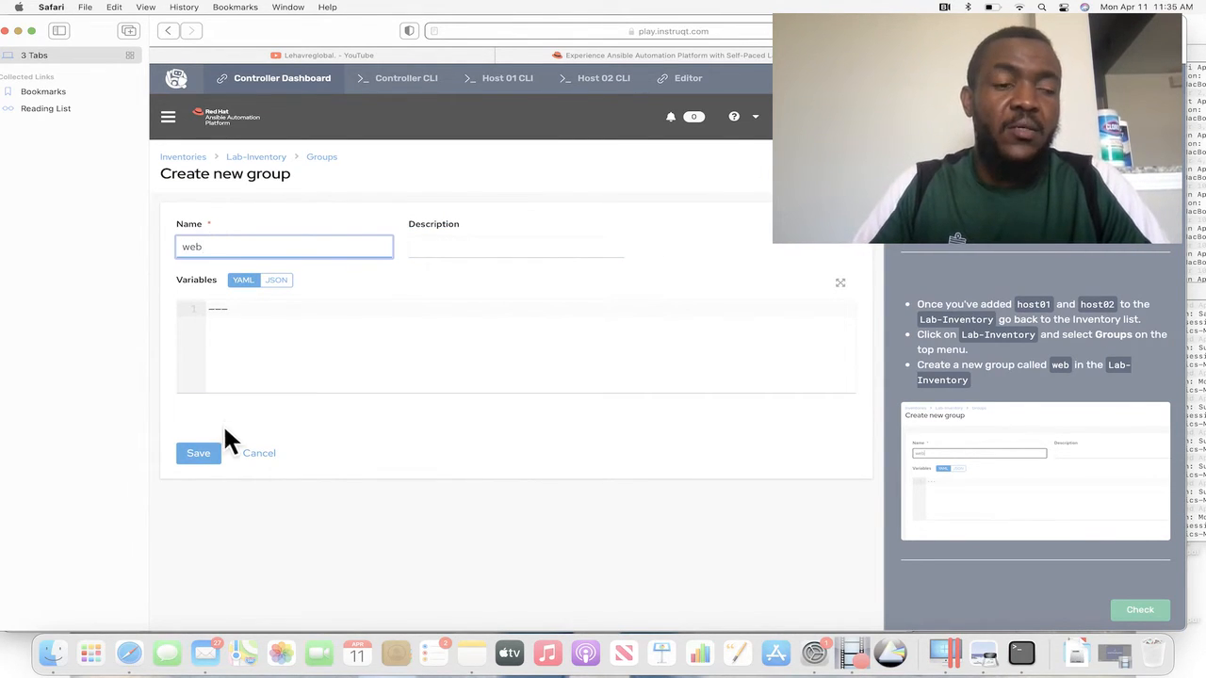
pyautogui.click(202, 453)
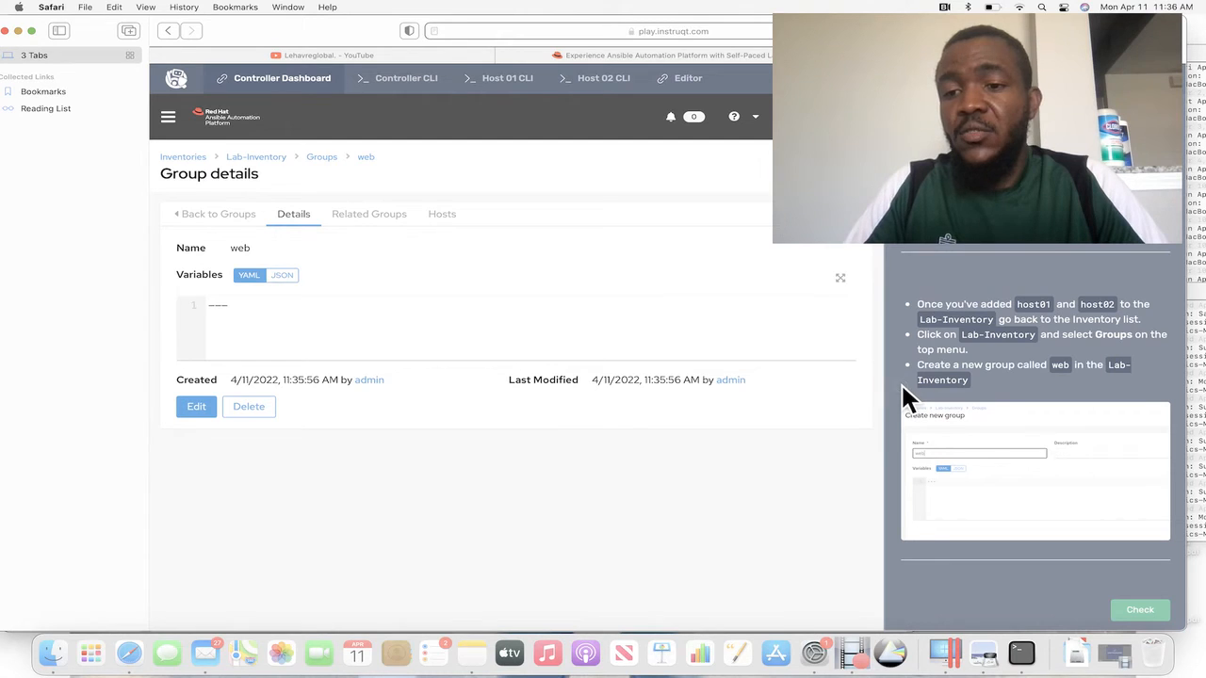
# Add the existing hosts host01 and host02 to the web group.
pyautogui.scroll(-3, 901, 382)
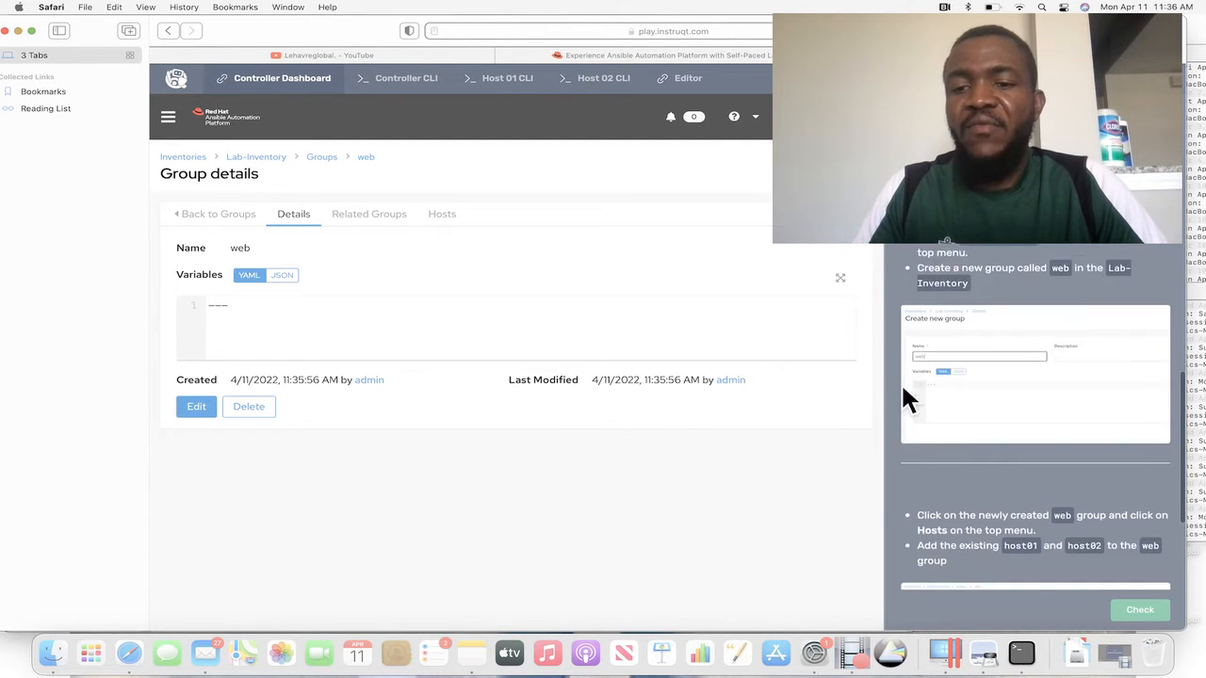
pyautogui.scroll(-2, 901, 389)
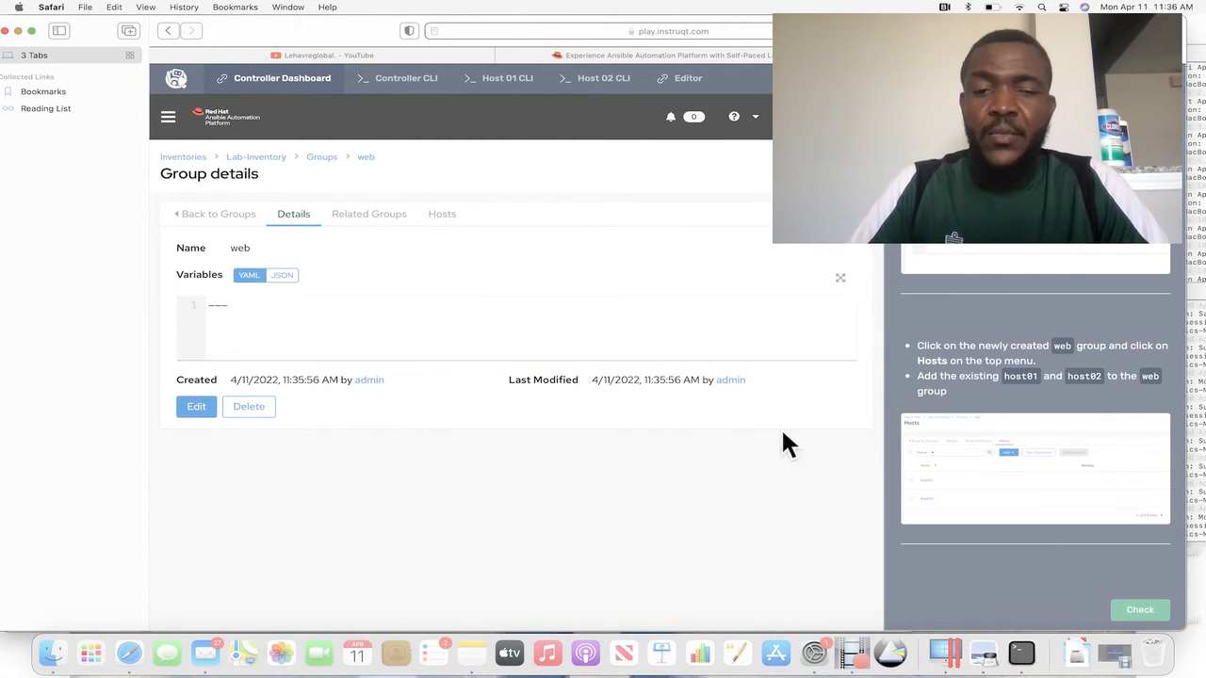
pyautogui.scroll(-2, 900, 400)
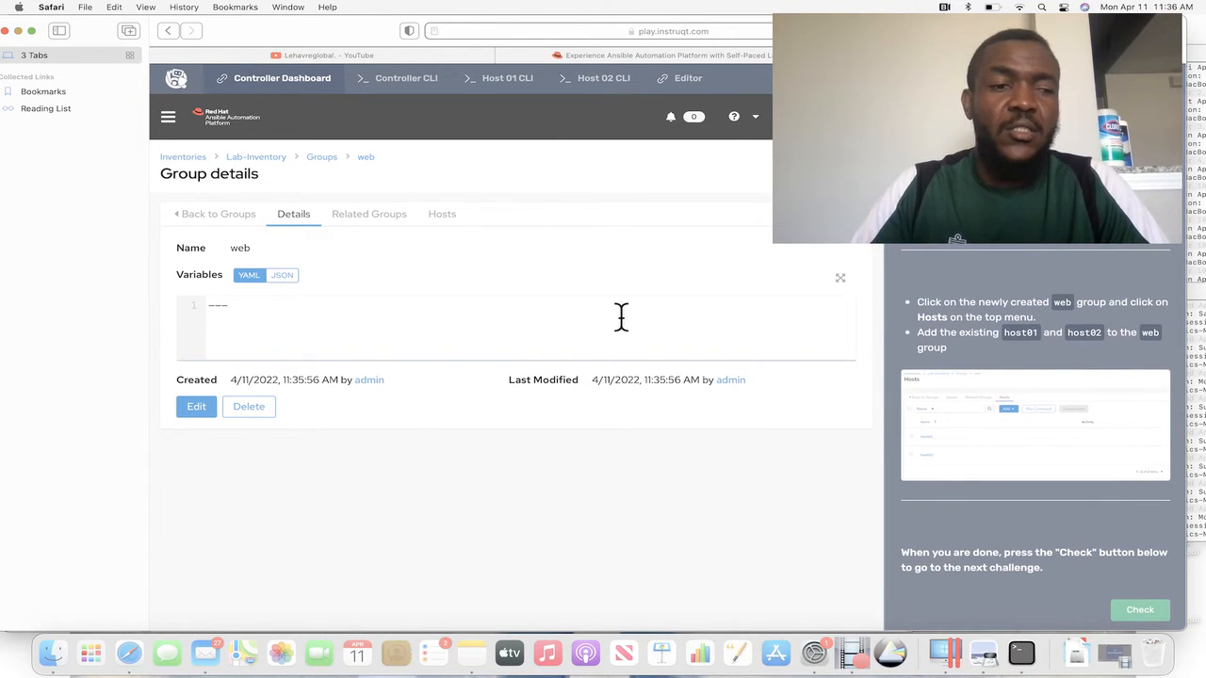
pyautogui.click(443, 222)
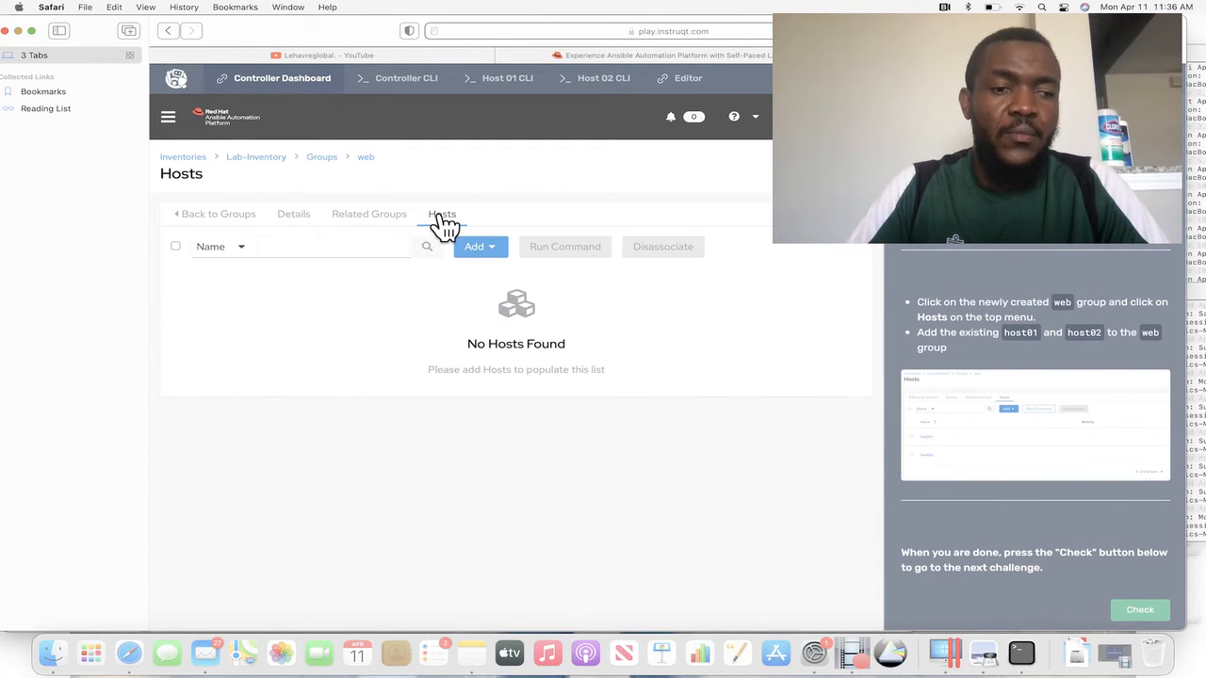
pyautogui.click(495, 253)
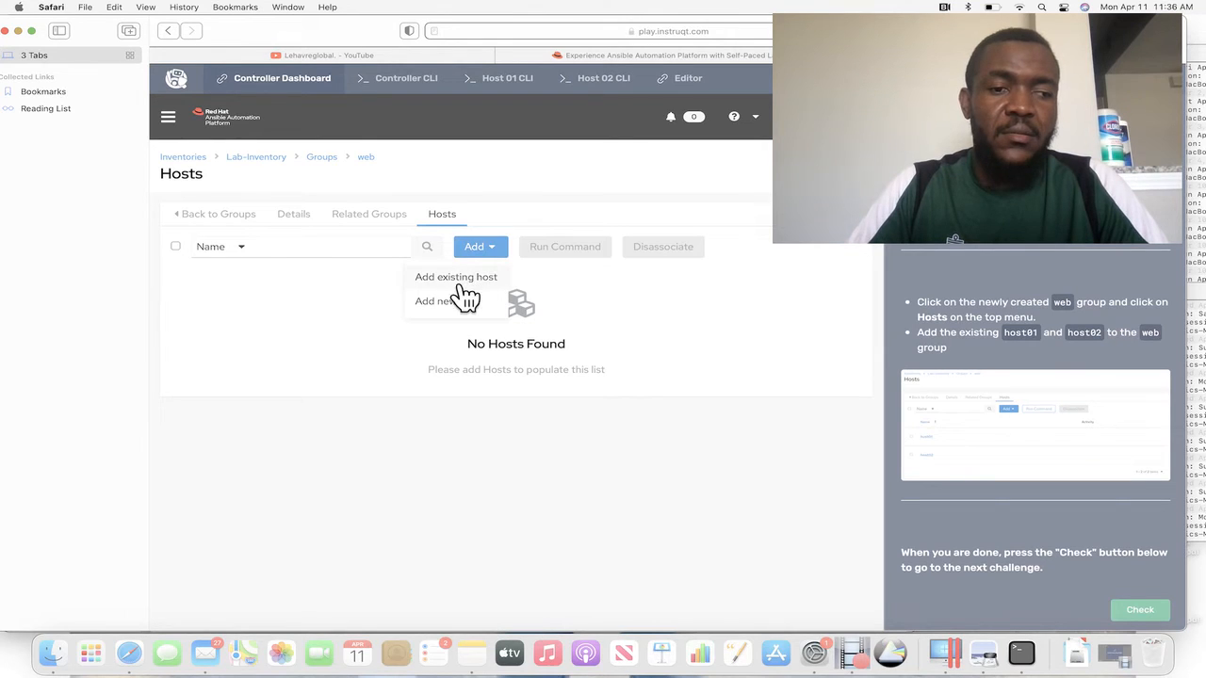
pyautogui.click(462, 279)
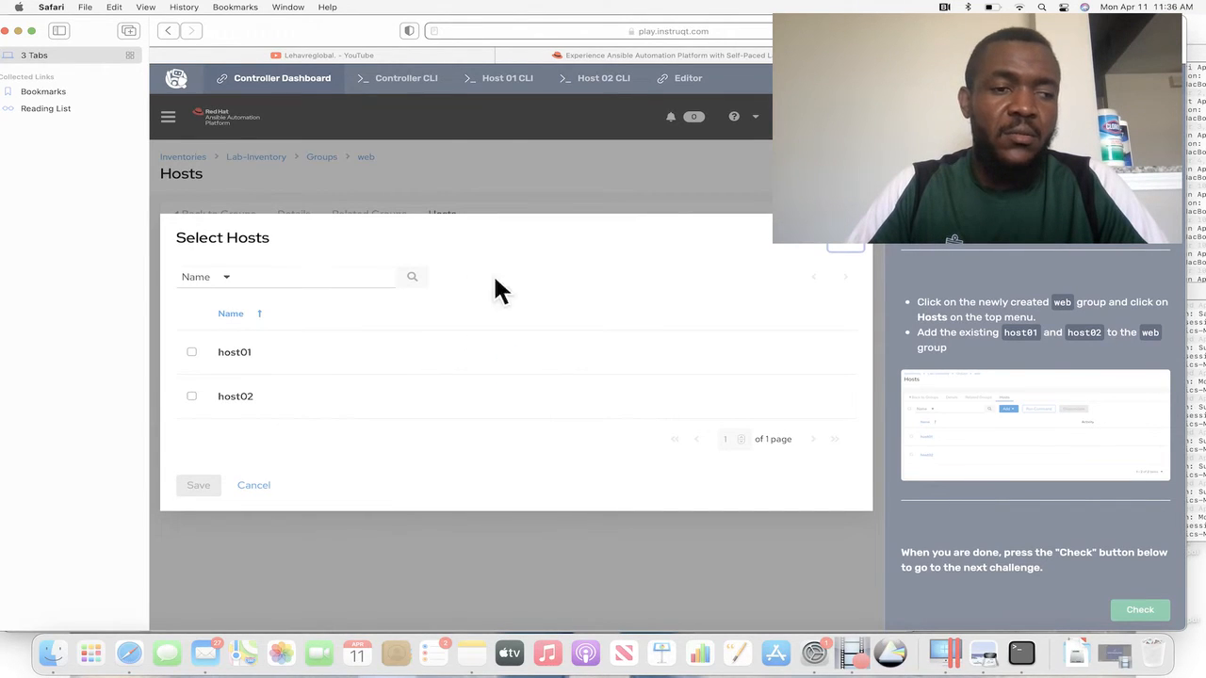
pyautogui.click(192, 354)
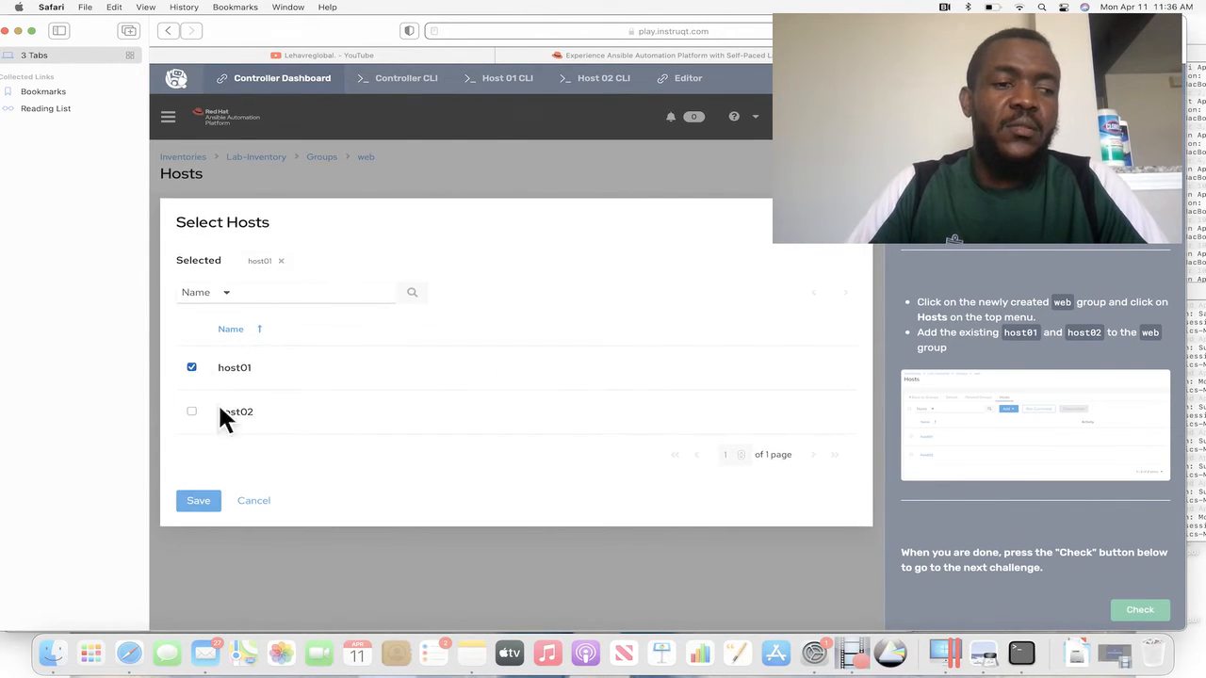
pyautogui.click(193, 412)
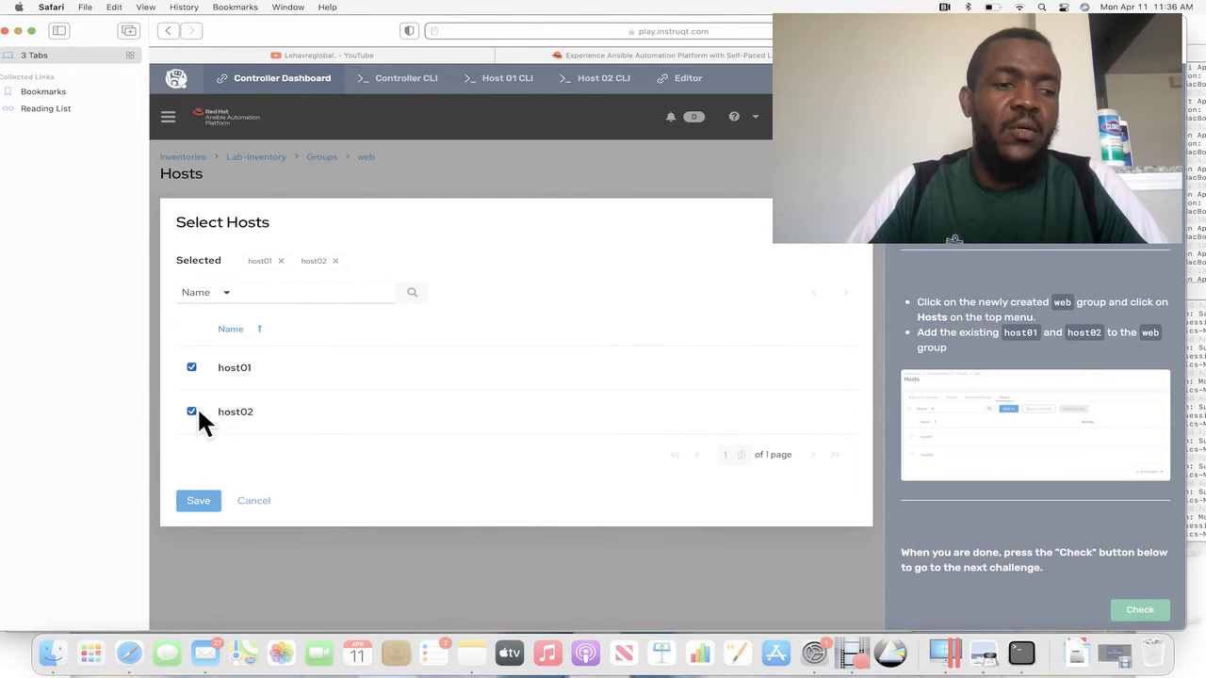
pyautogui.click(200, 503)
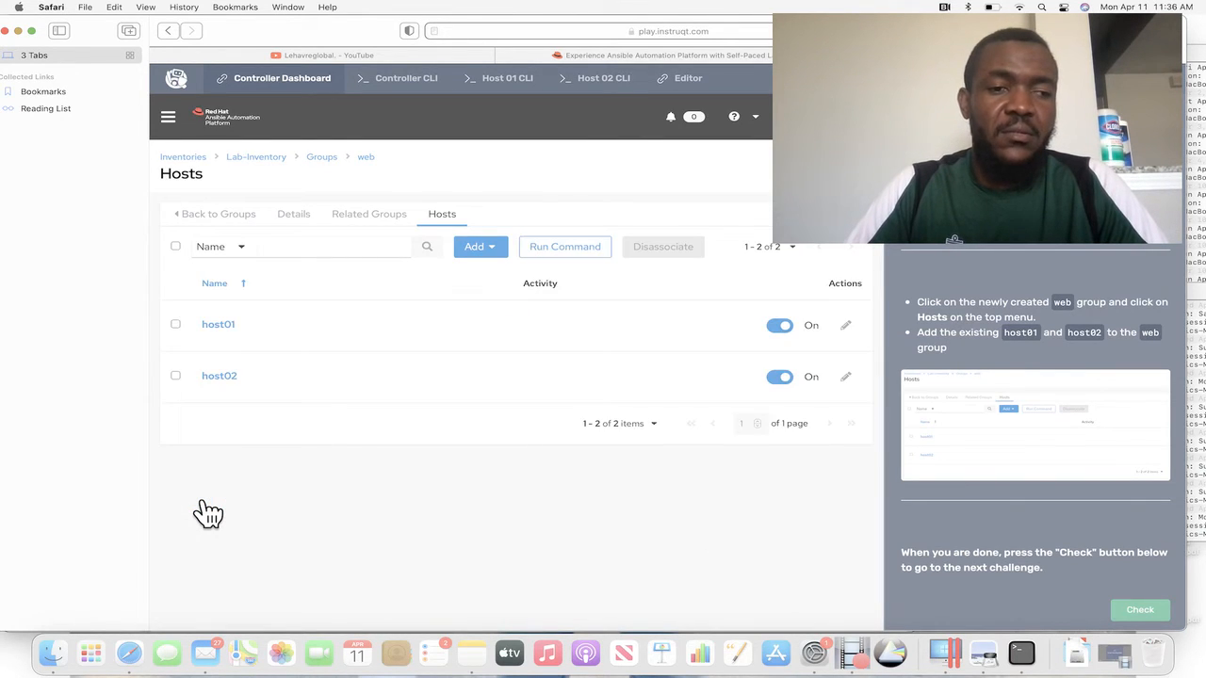
# Submit the completed inventory challenge for checking and start the next challenge on running automation with job templates.
pyautogui.click(1144, 613)
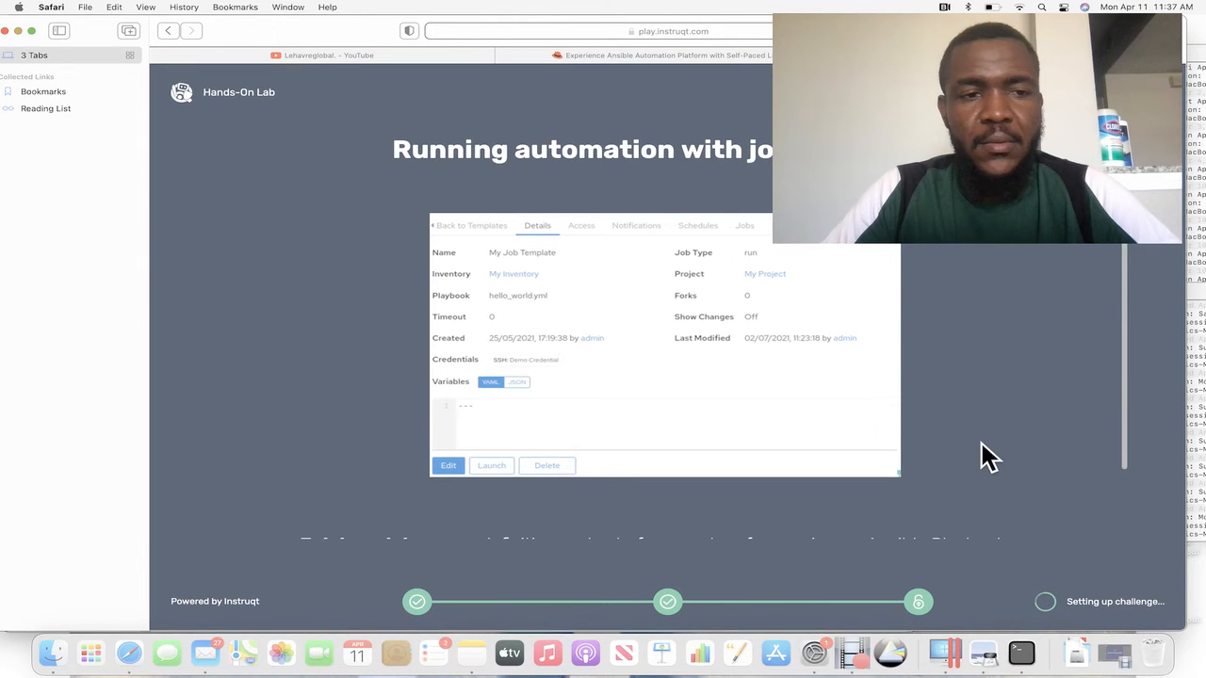
pyautogui.scroll(-3, 985, 457)
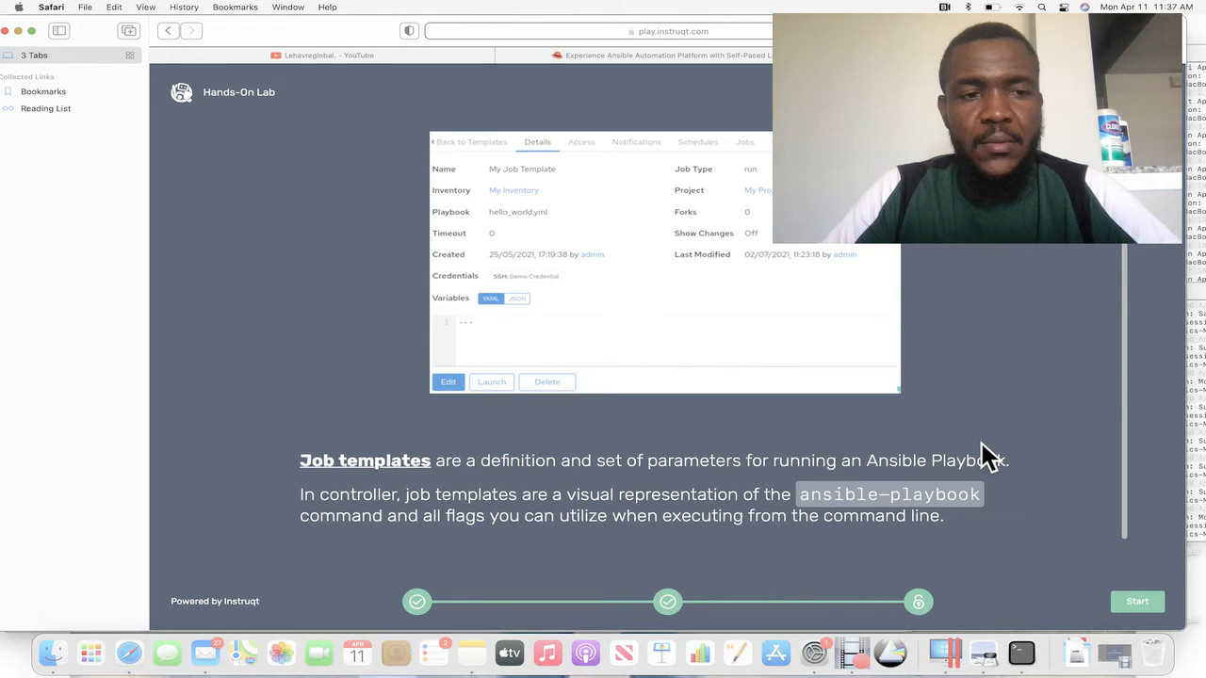
pyautogui.click(1138, 607)
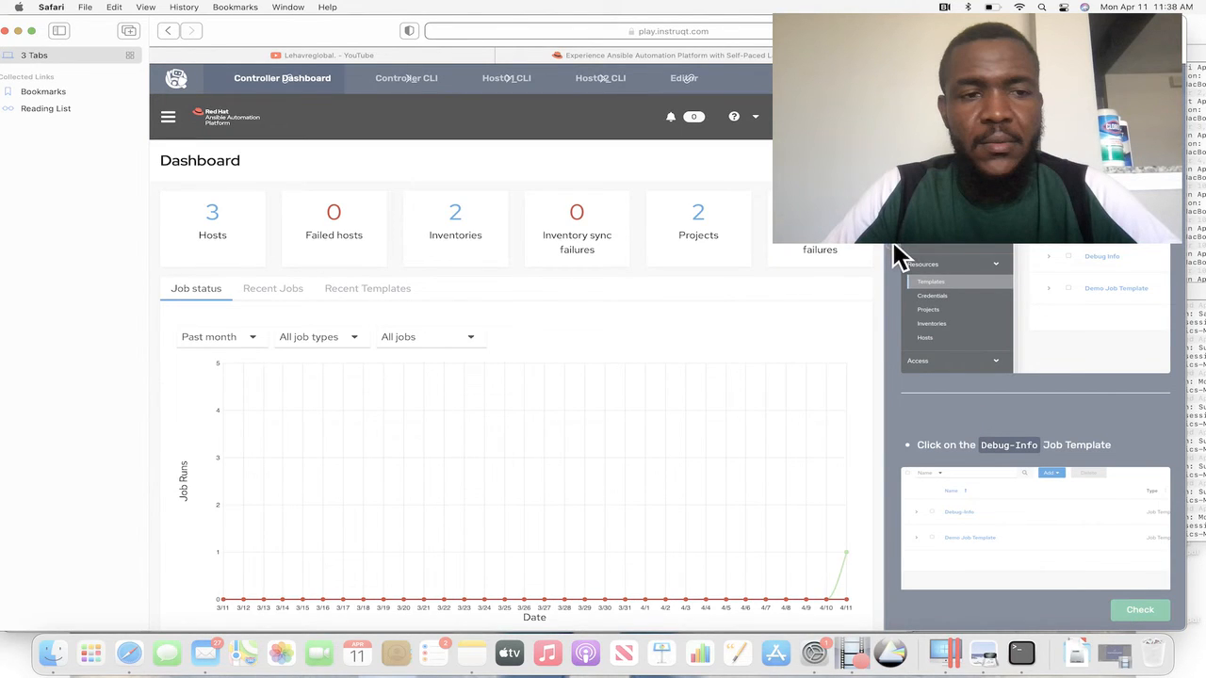
# Read the challenge's first instructions and open the Debug-Info job template from the controller's template list.
pyautogui.scroll(-5, 900, 257)
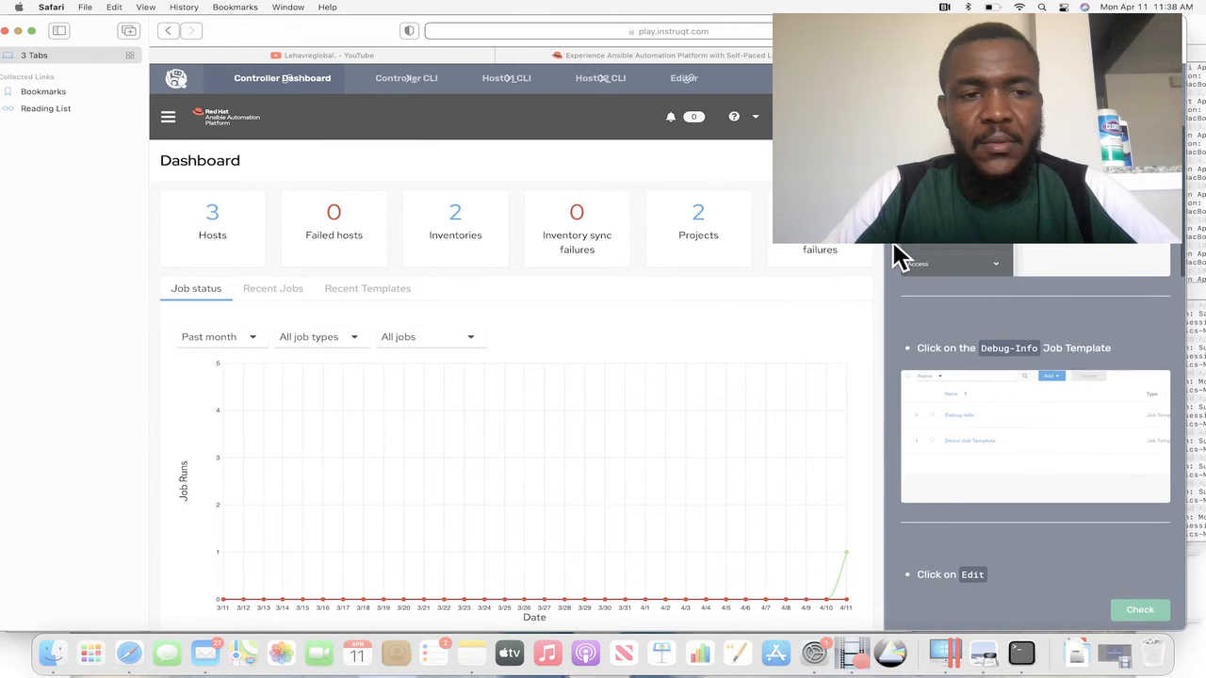
pyautogui.scroll(-3, 900, 257)
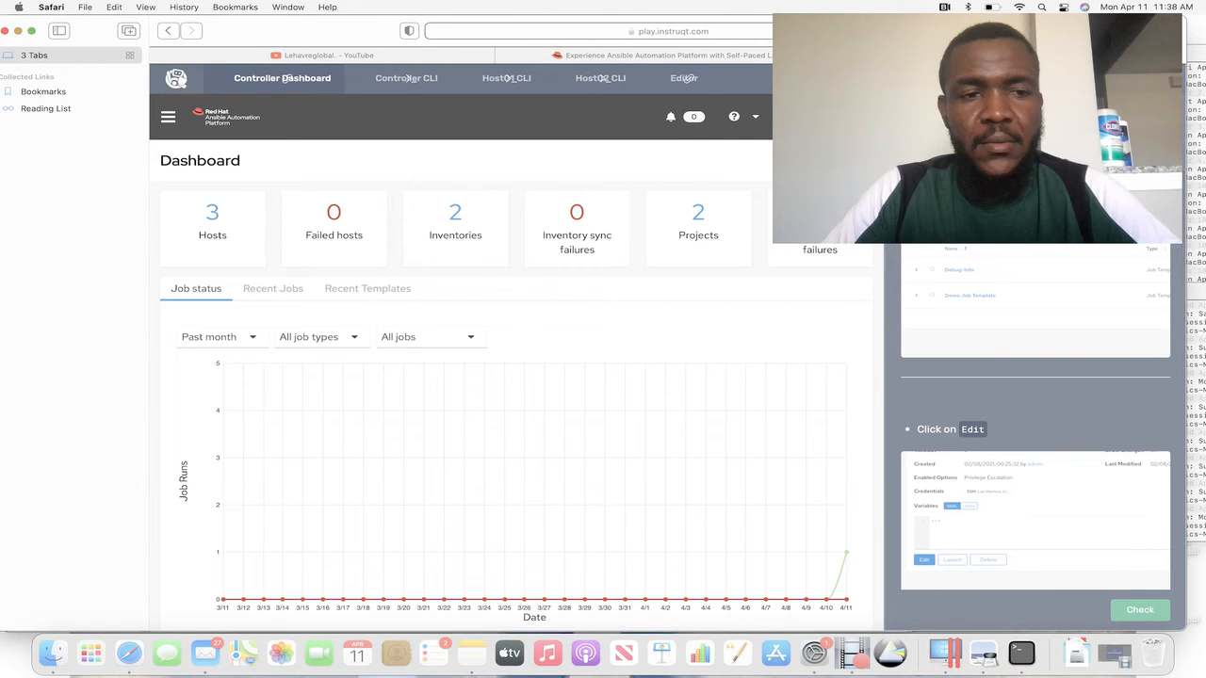
pyautogui.scroll(5, 1036, 424)
pyautogui.scroll(2, 1035, 415)
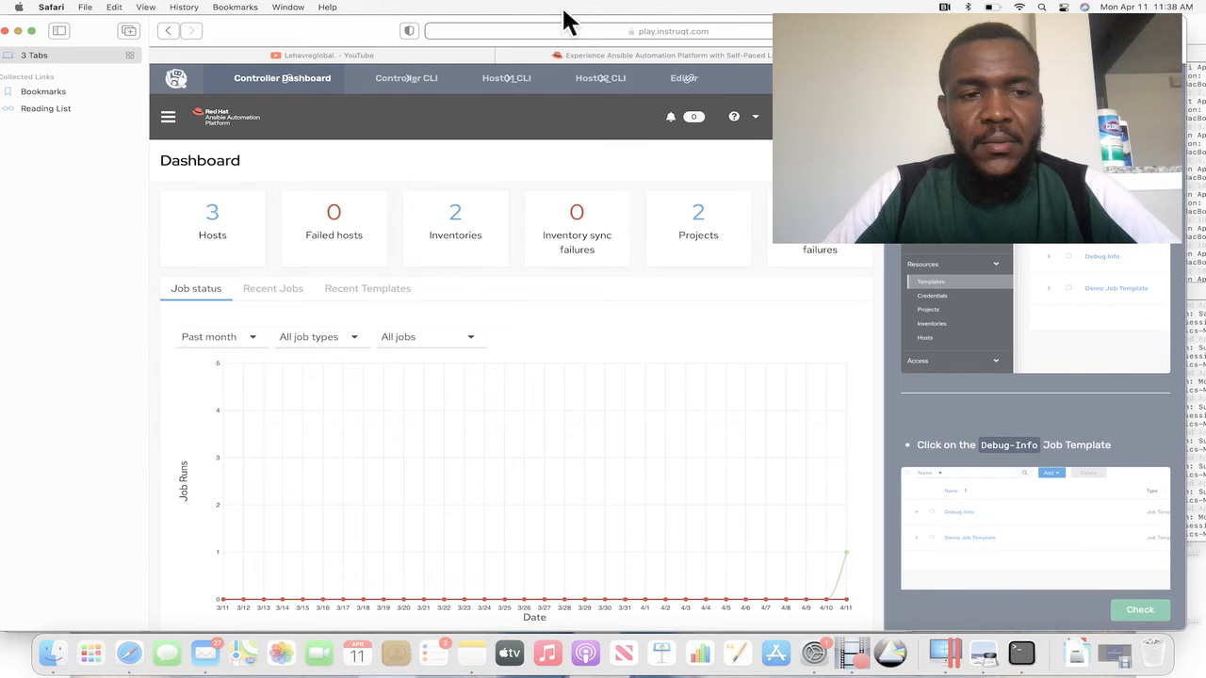
pyautogui.click(167, 118)
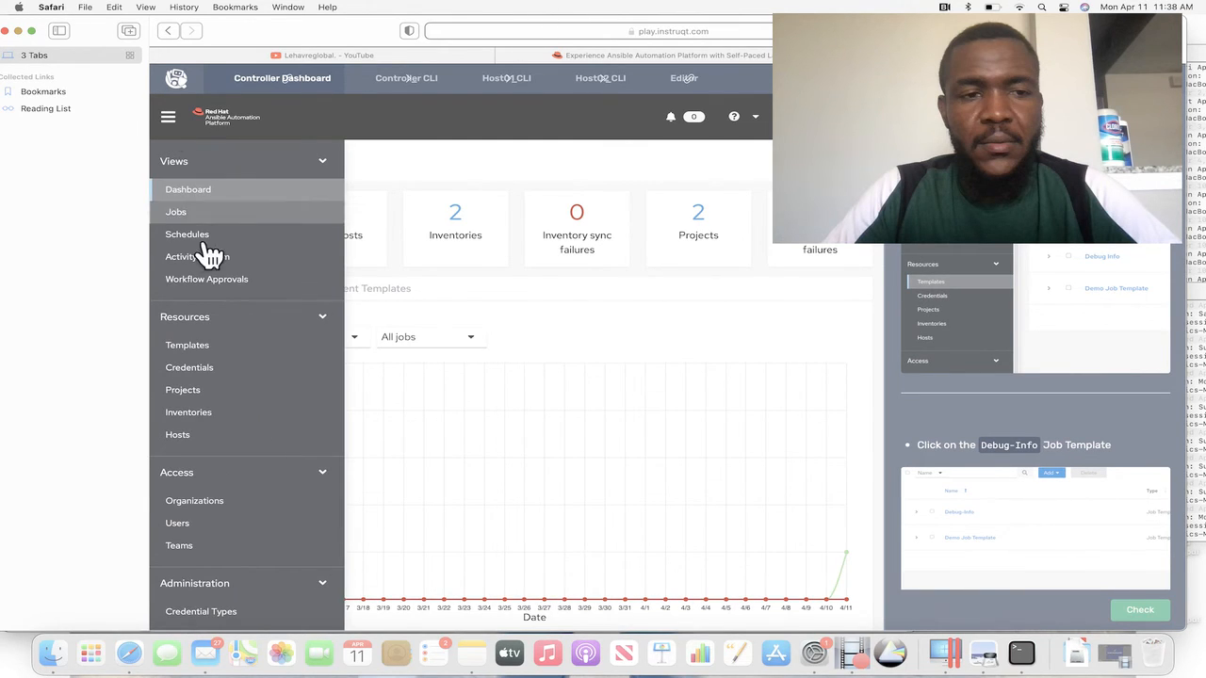
pyautogui.click(198, 347)
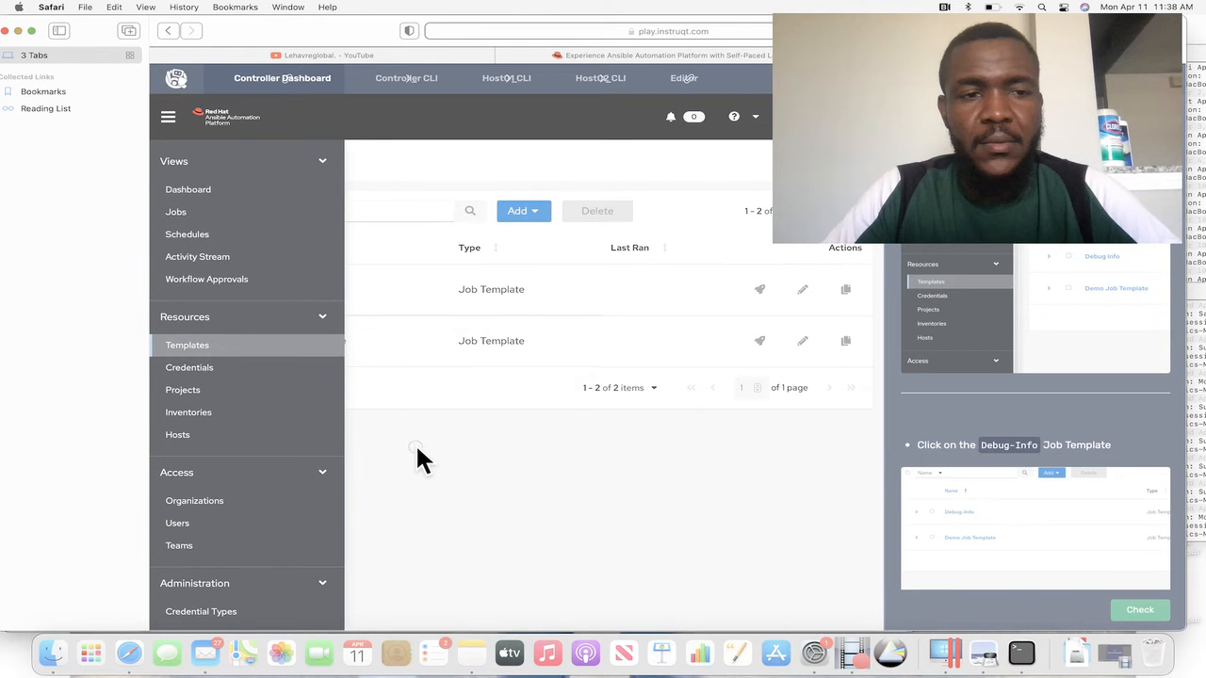
pyautogui.click(417, 450)
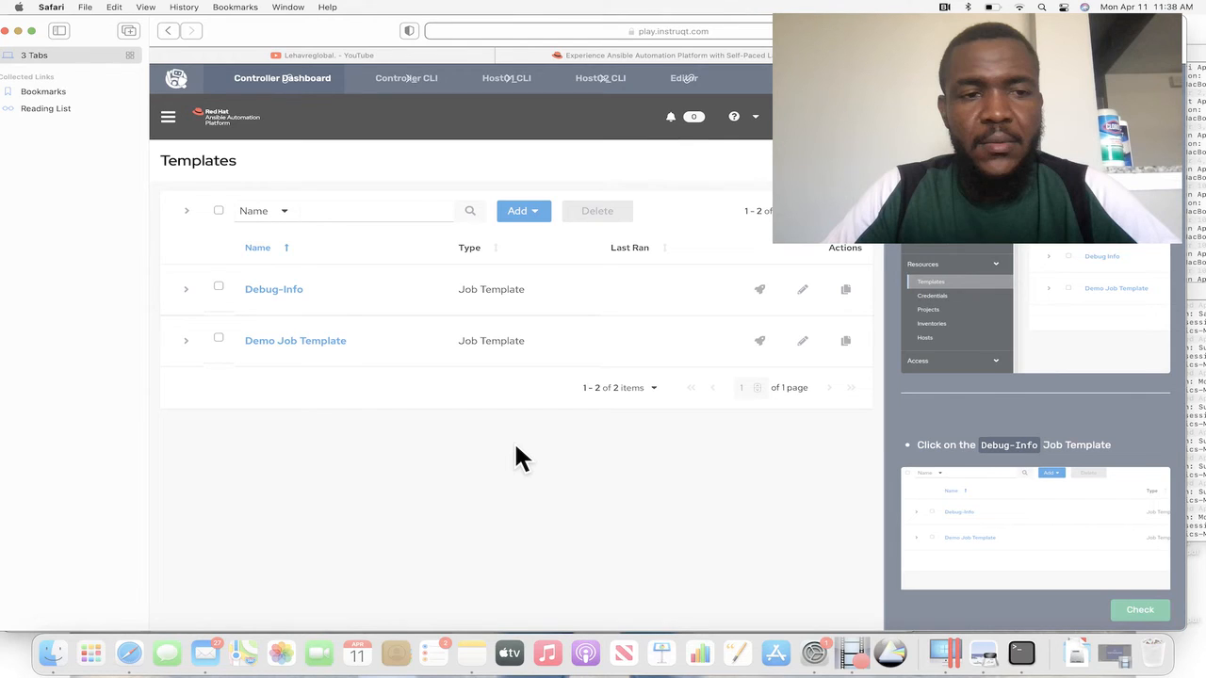
pyautogui.click(219, 287)
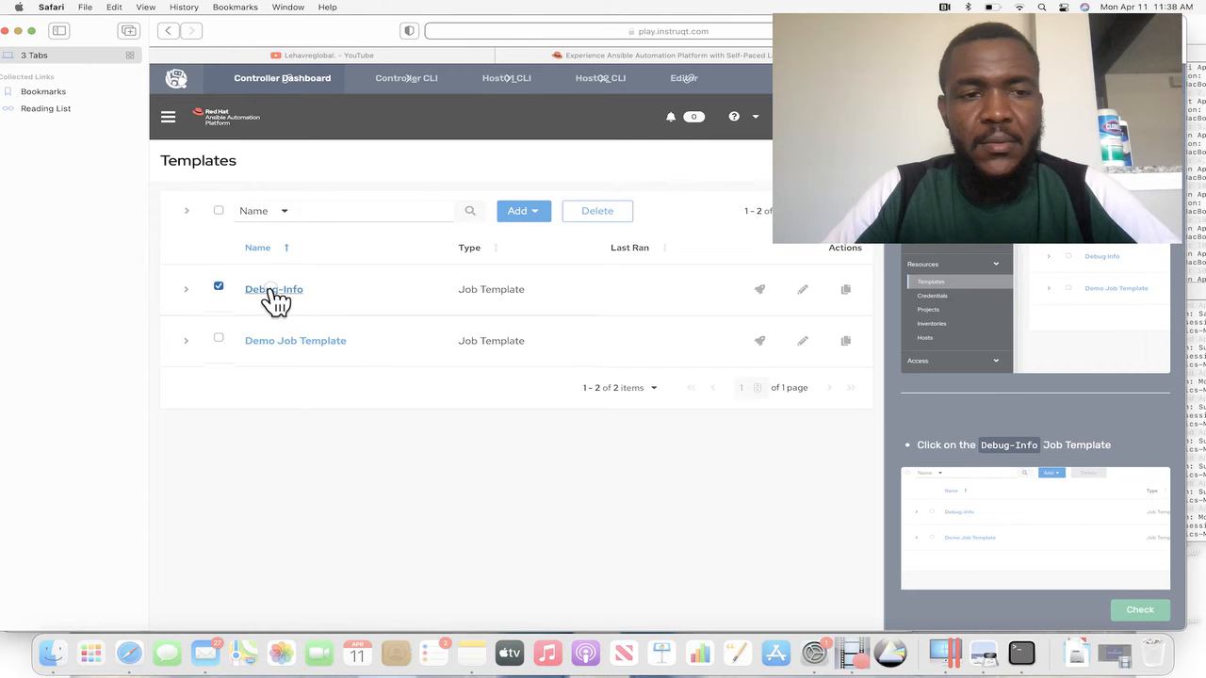
pyautogui.click(271, 290)
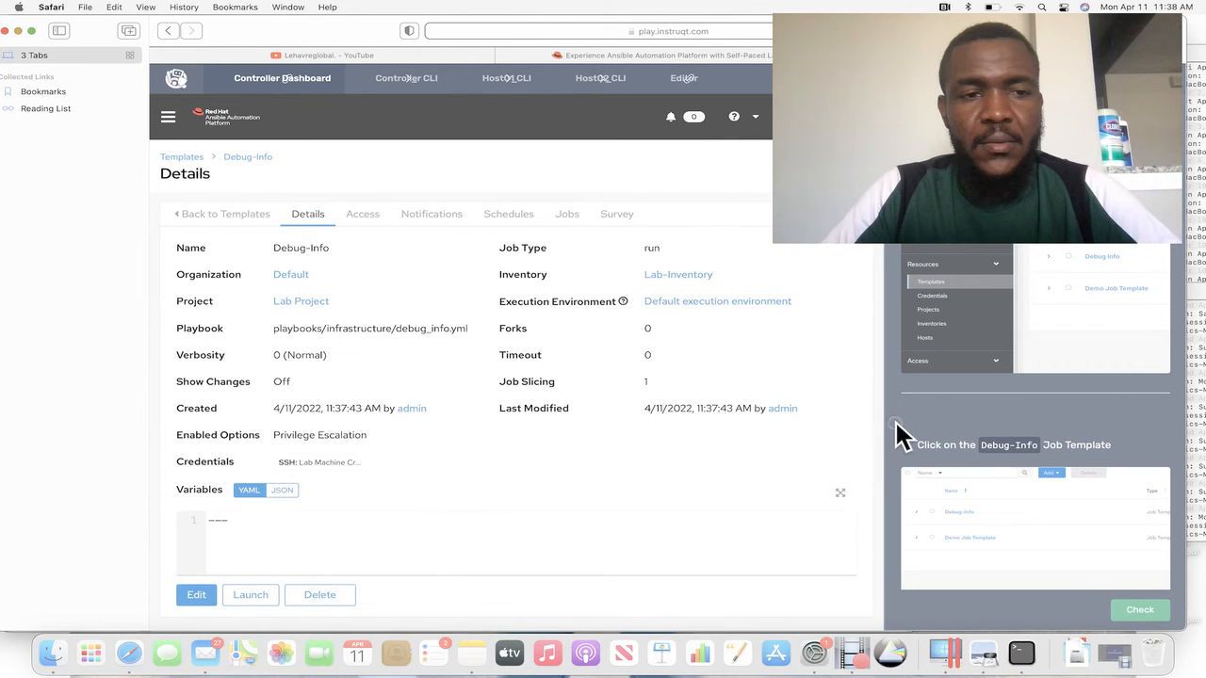
# Open Debug-Info for editing, review its inventory, playbook, credentials and other options against the lab instructions, and leave without saving.
pyautogui.scroll(-4, 897, 424)
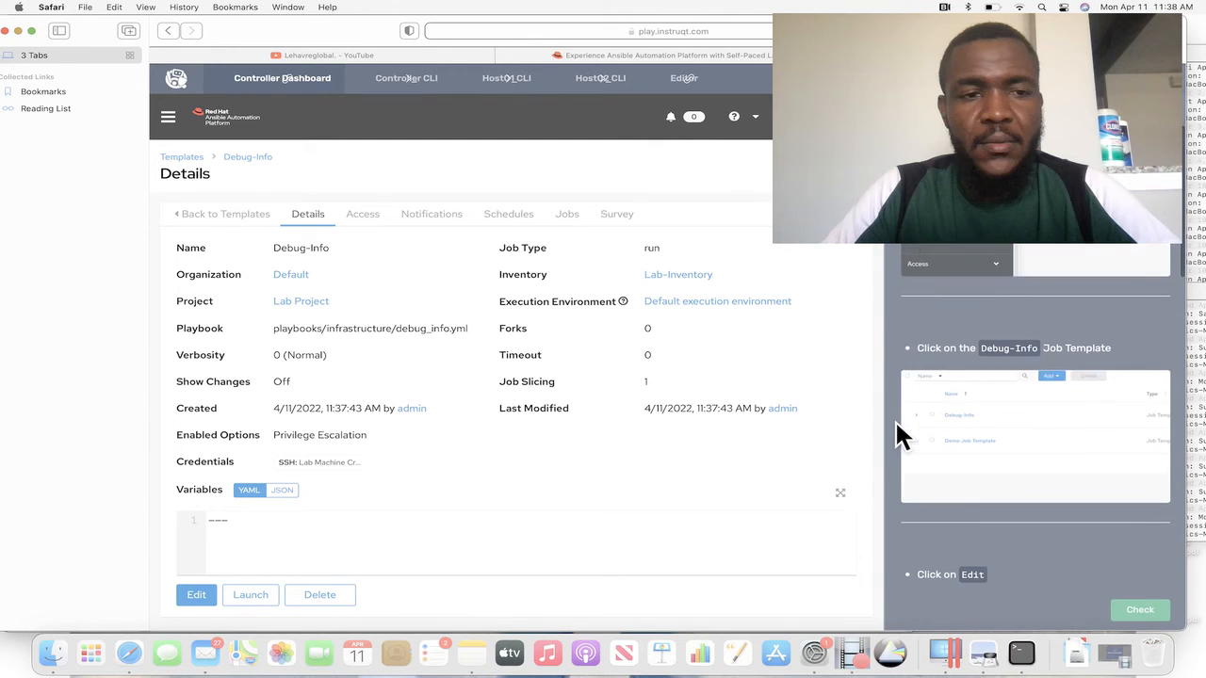
pyautogui.scroll(-6, 897, 435)
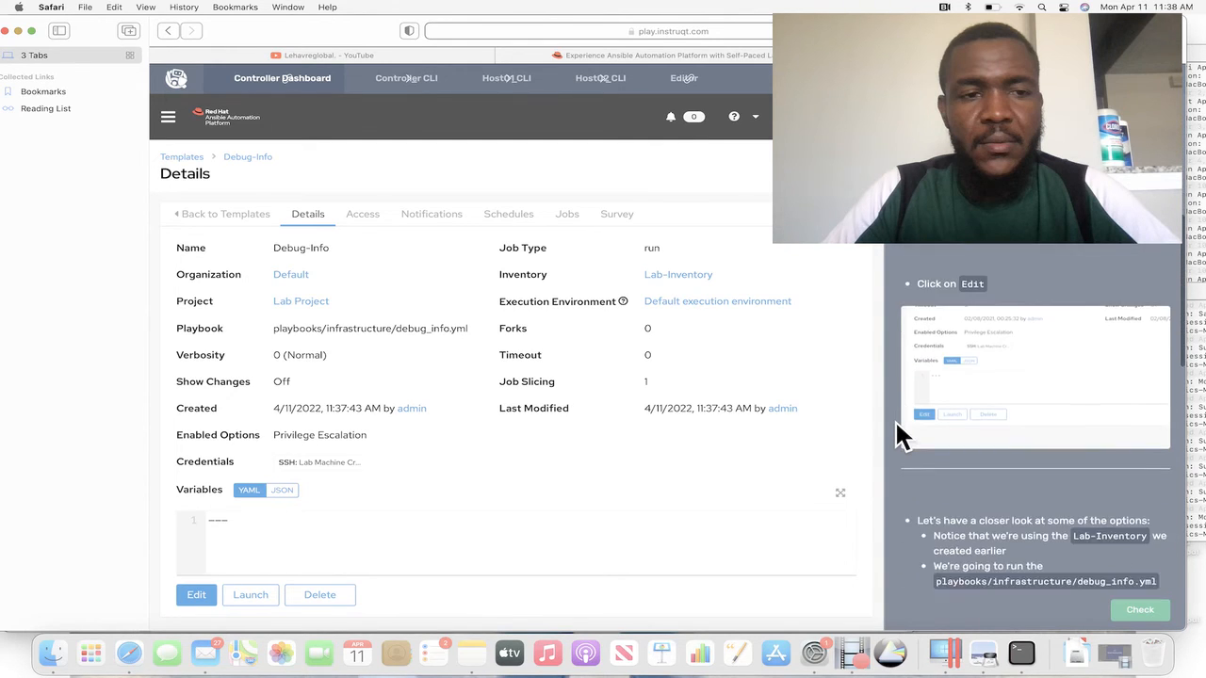
pyautogui.scroll(-1, 903, 435)
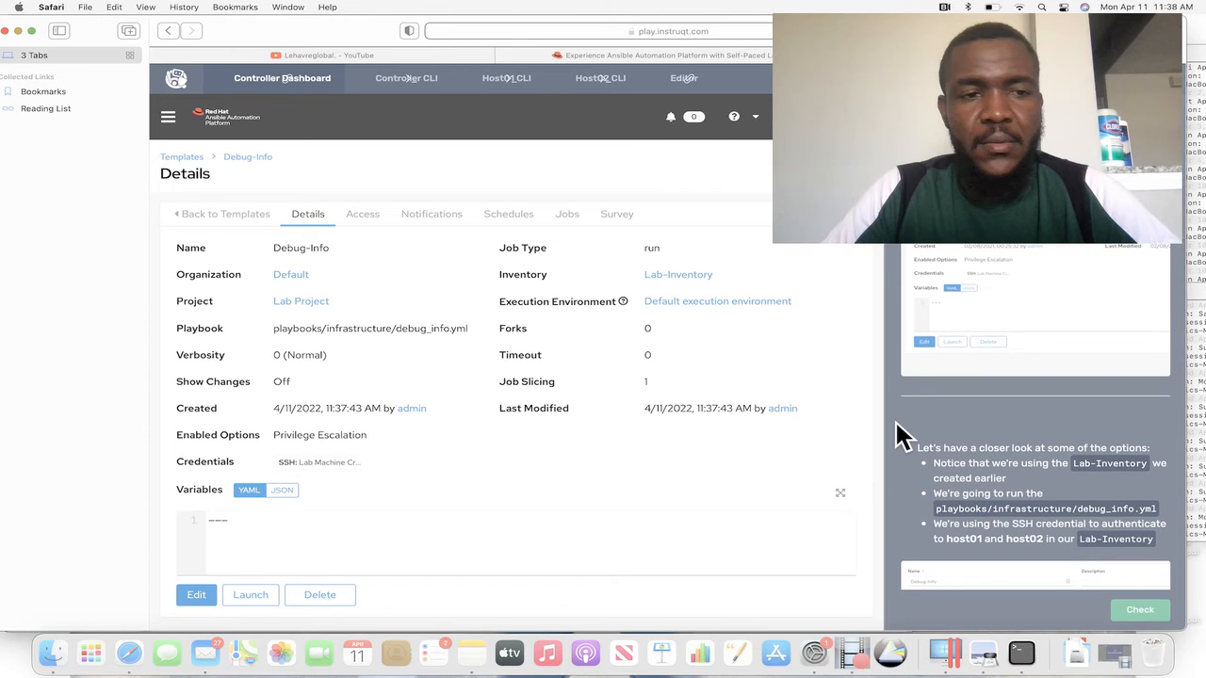
pyautogui.click(196, 596)
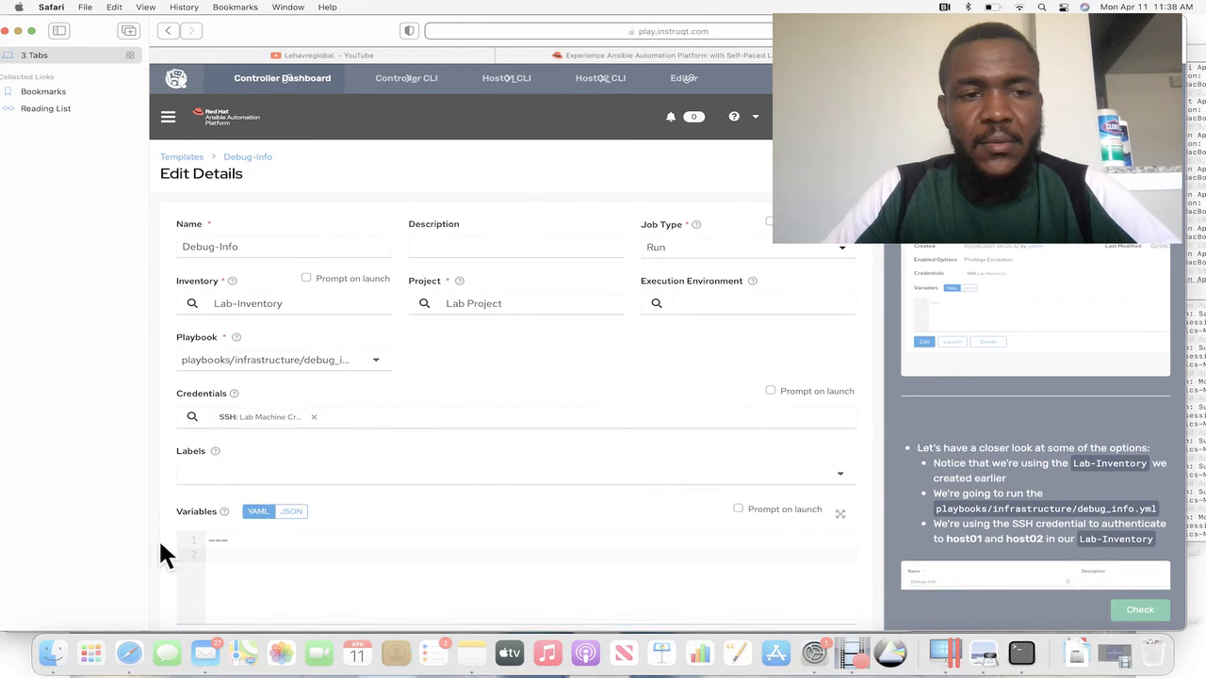
pyautogui.scroll(-2, 162, 546)
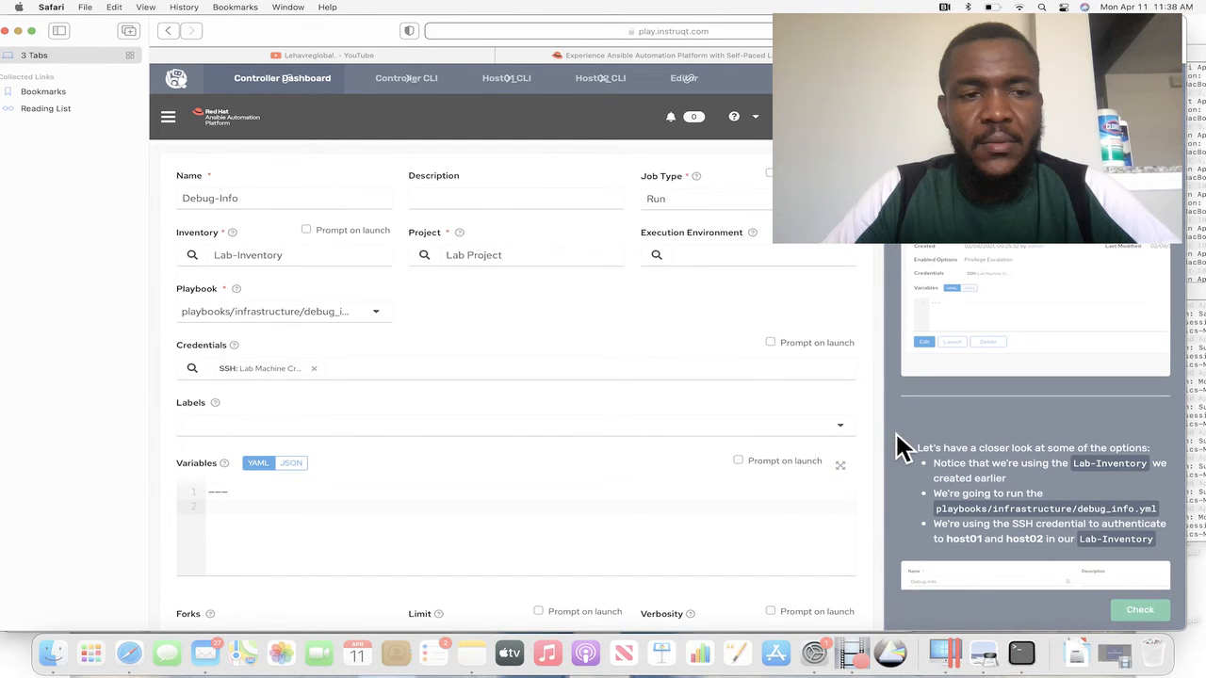
pyautogui.scroll(-5, 895, 431)
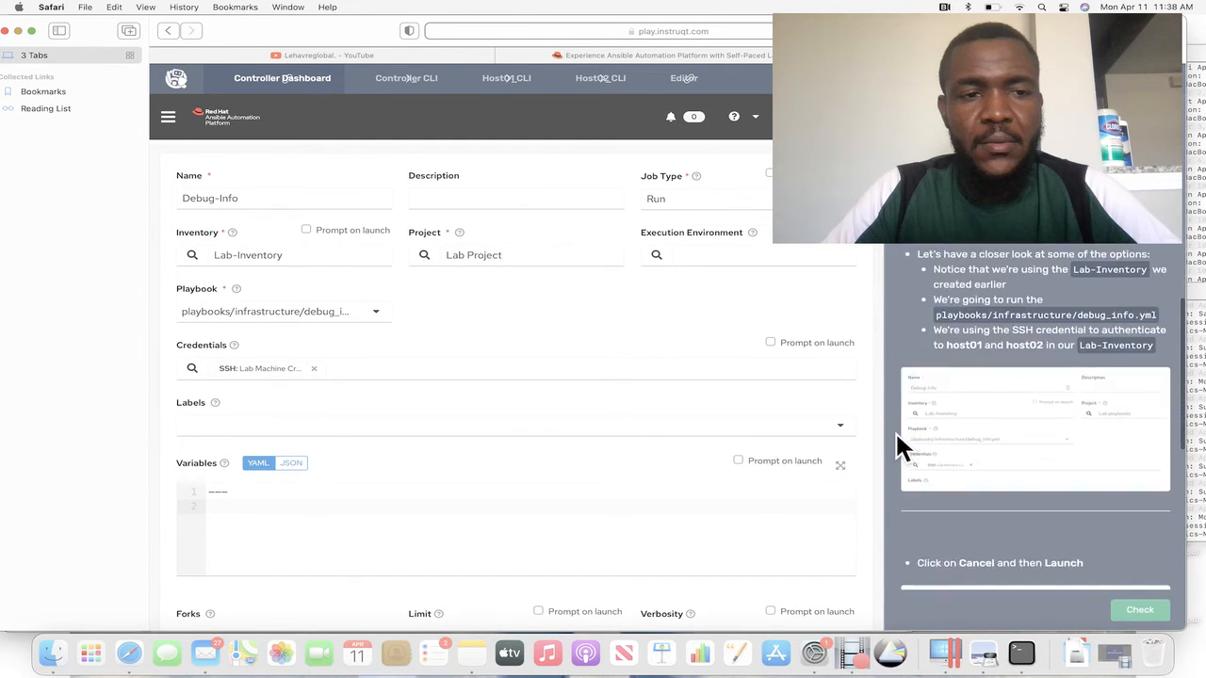
pyautogui.scroll(-3, 895, 431)
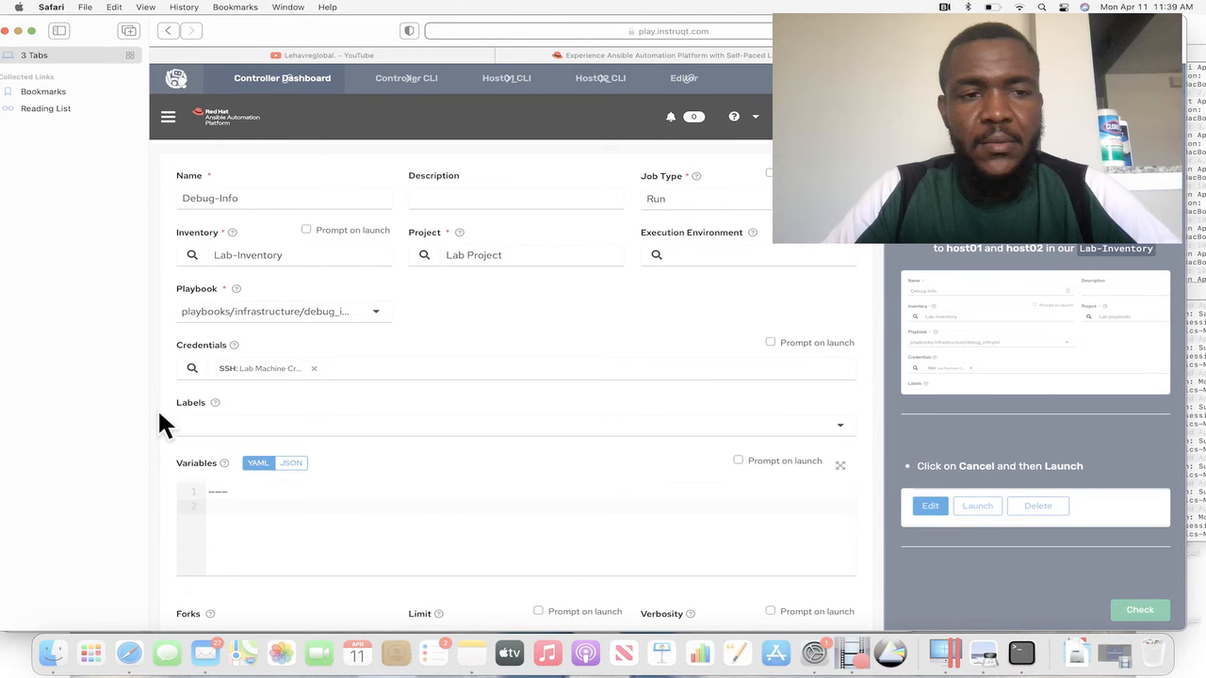
pyautogui.scroll(-5, 157, 408)
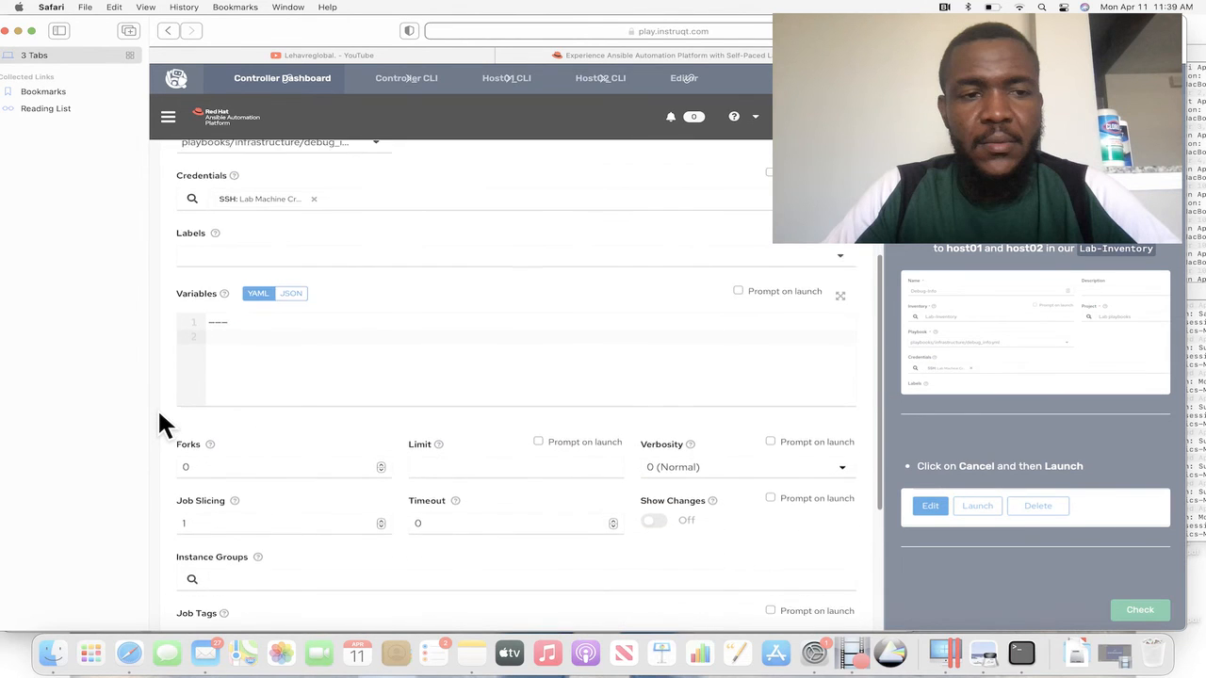
pyautogui.scroll(-7, 157, 408)
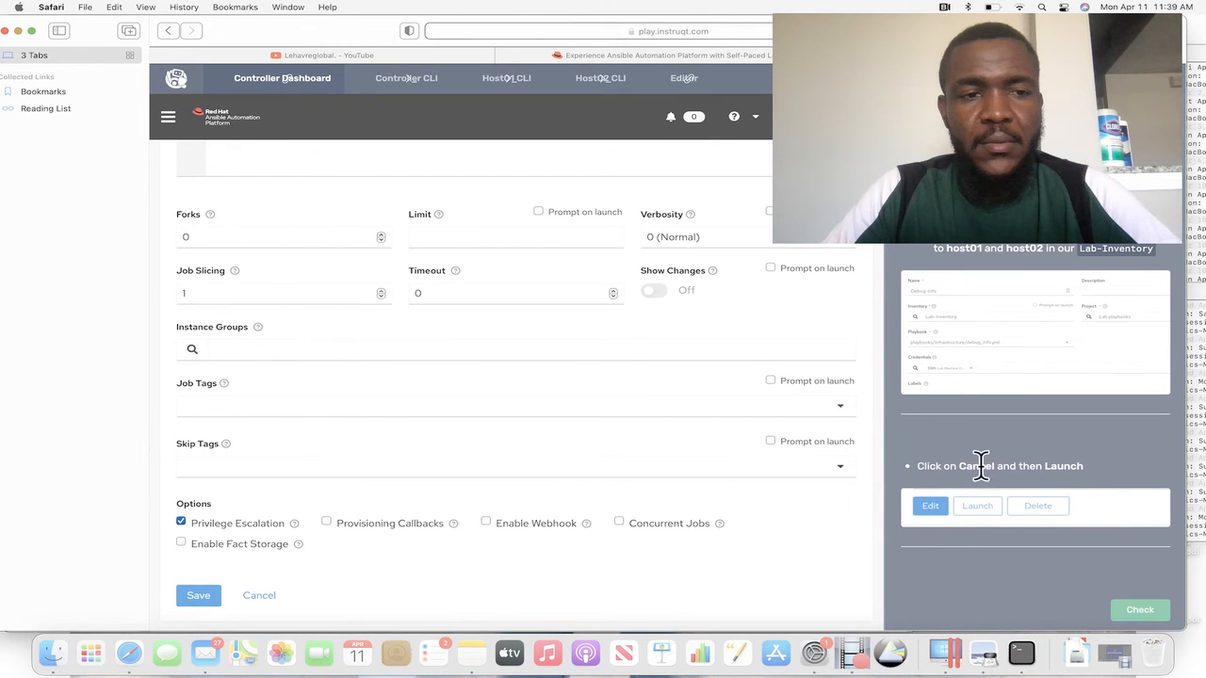
pyautogui.click(258, 597)
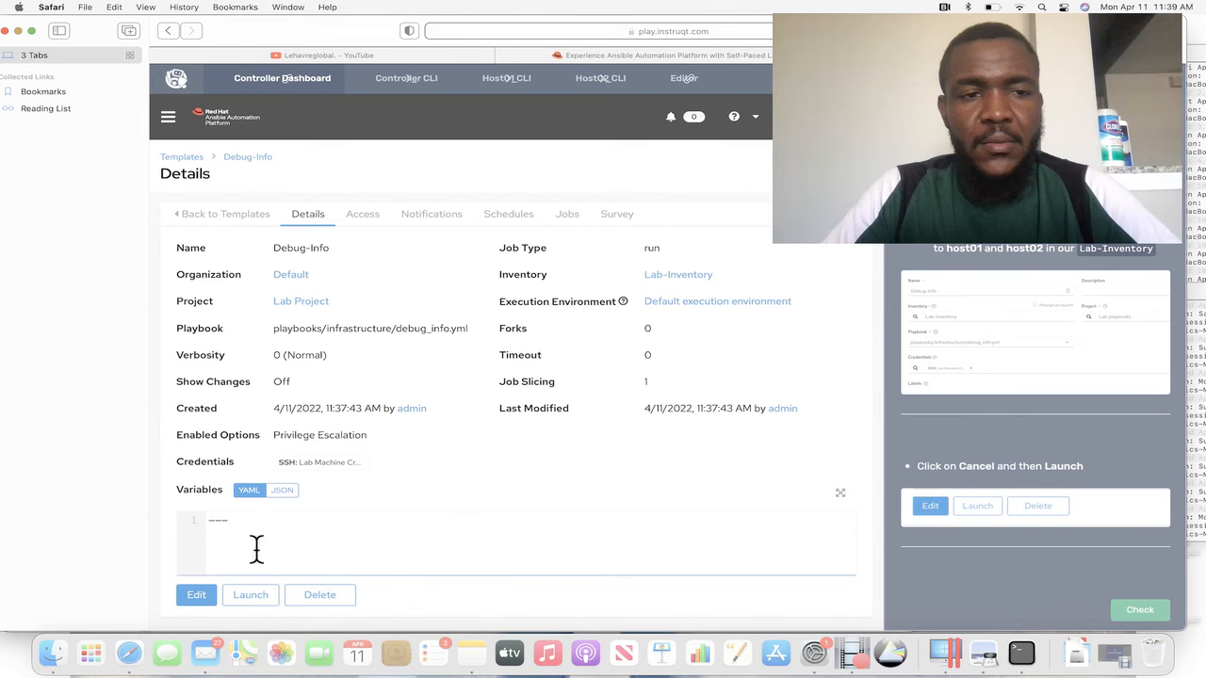
# Launch the Debug-Info job template and view the details of the finished job run.
pyautogui.click(251, 596)
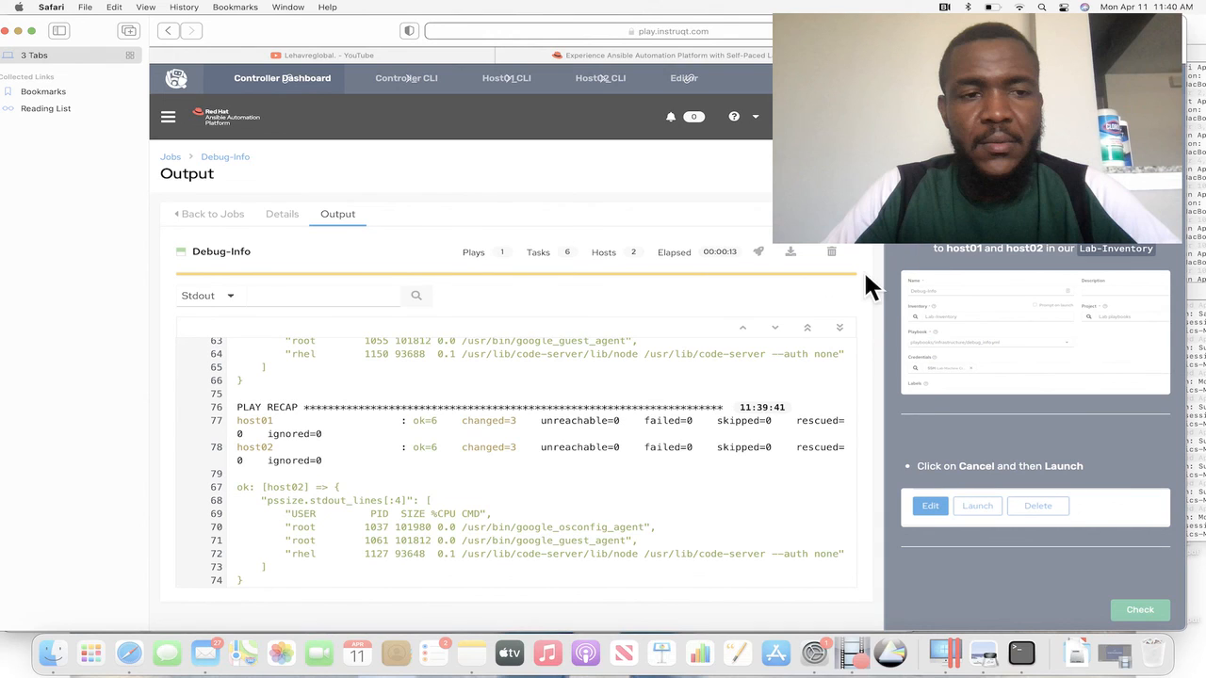
pyautogui.click(283, 216)
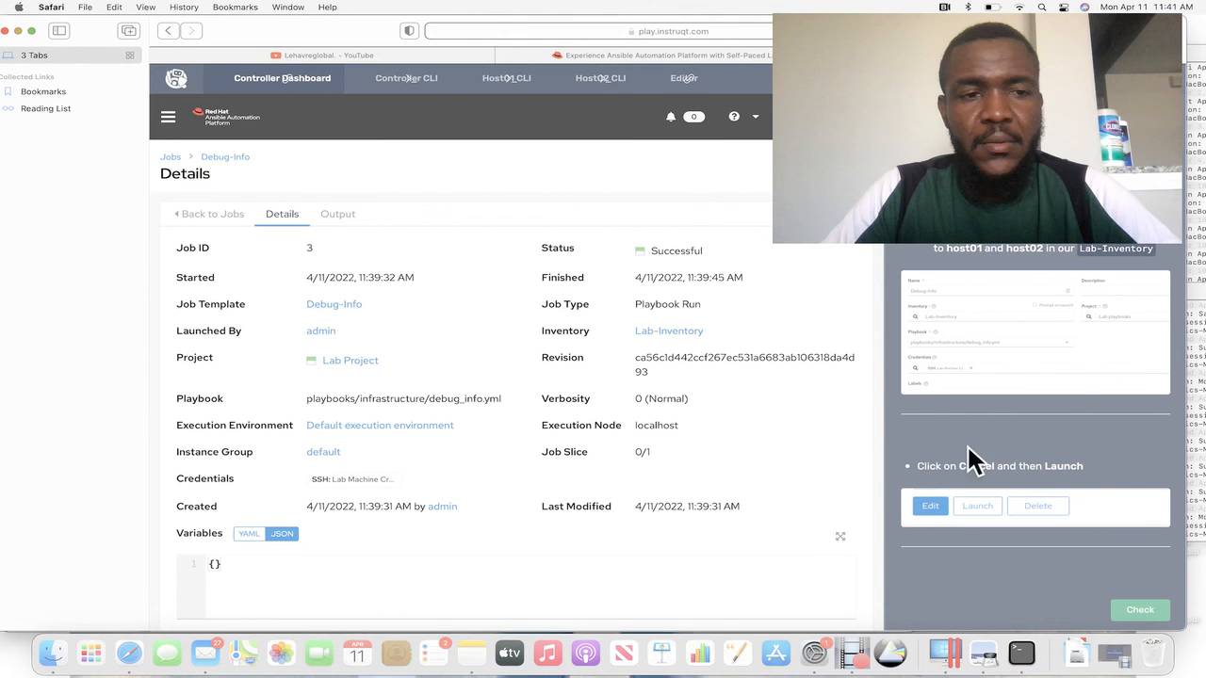
pyautogui.click(1124, 662)
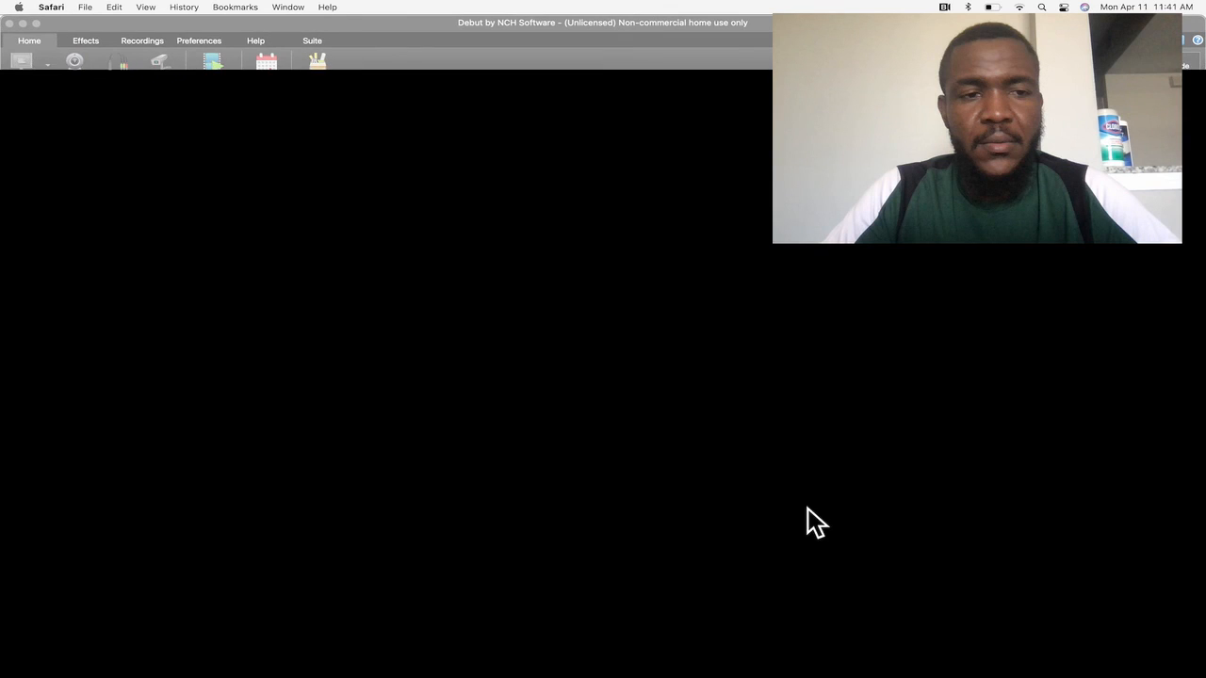